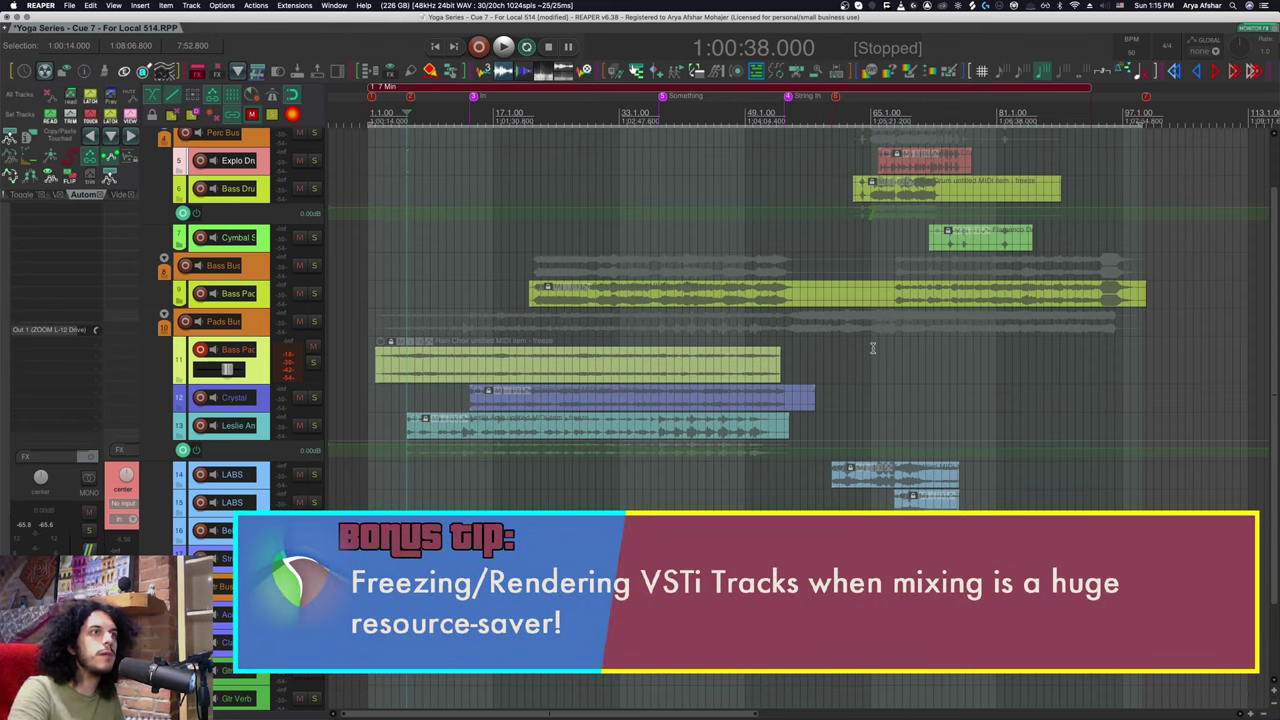
Select track 6, then switch the selection to the Cymbal track (track 7)
{"action": "left_click", "coordinate": [266, 202]}
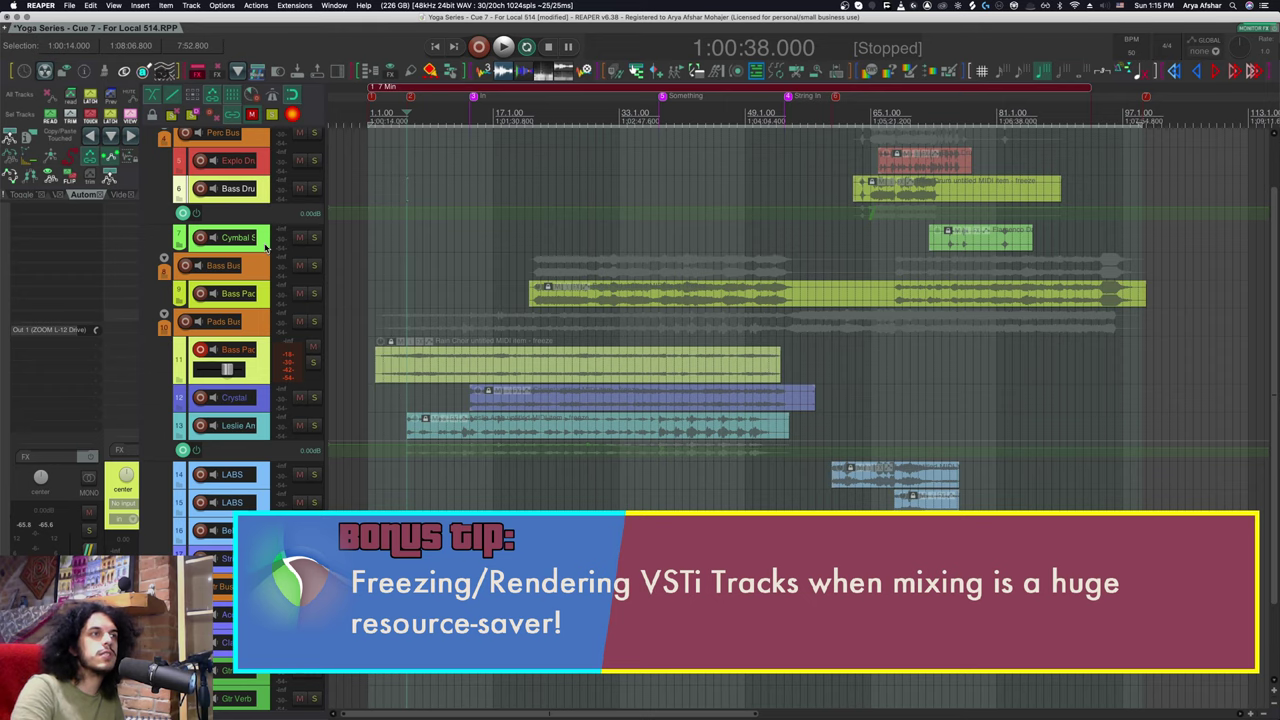
{"action": "left_click", "coordinate": [274, 246]}
Show the FX Browser from the View menu, filtered to Cockos plugins
{"action": "left_click", "coordinate": [113, 5]}
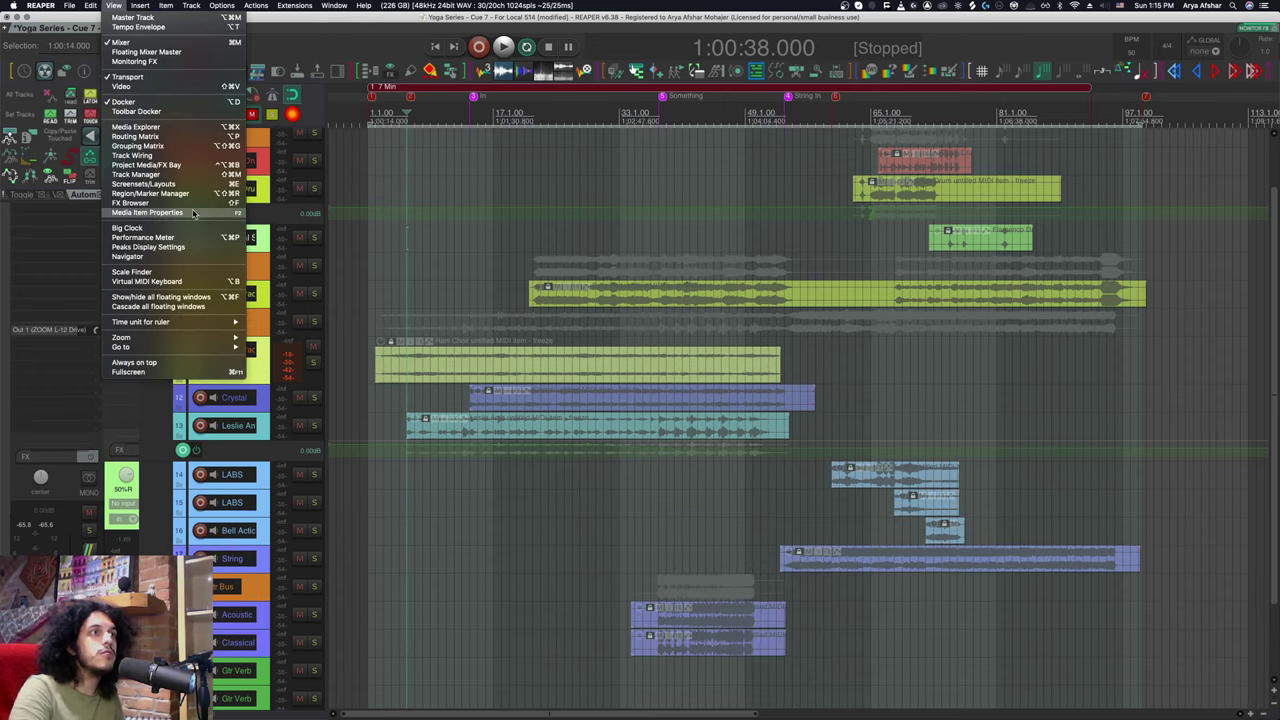
{"action": "left_click", "coordinate": [229, 205]}
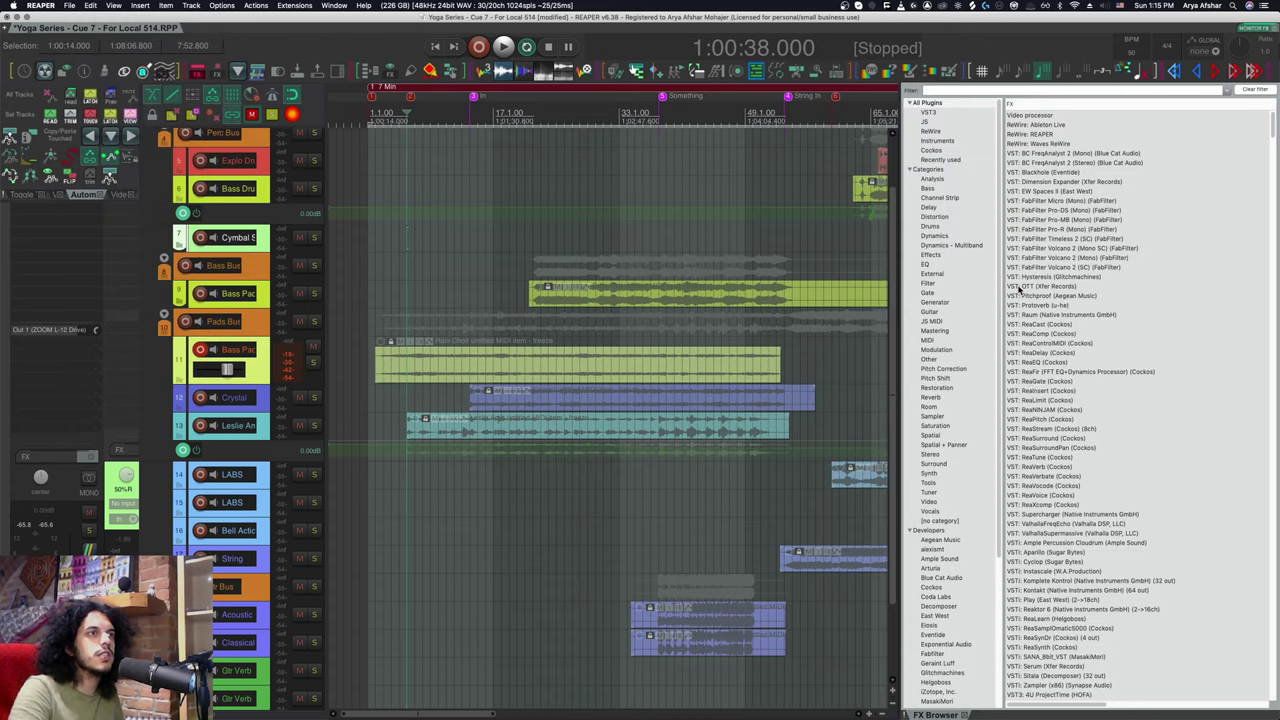
{"action": "left_click", "coordinate": [931, 586]}
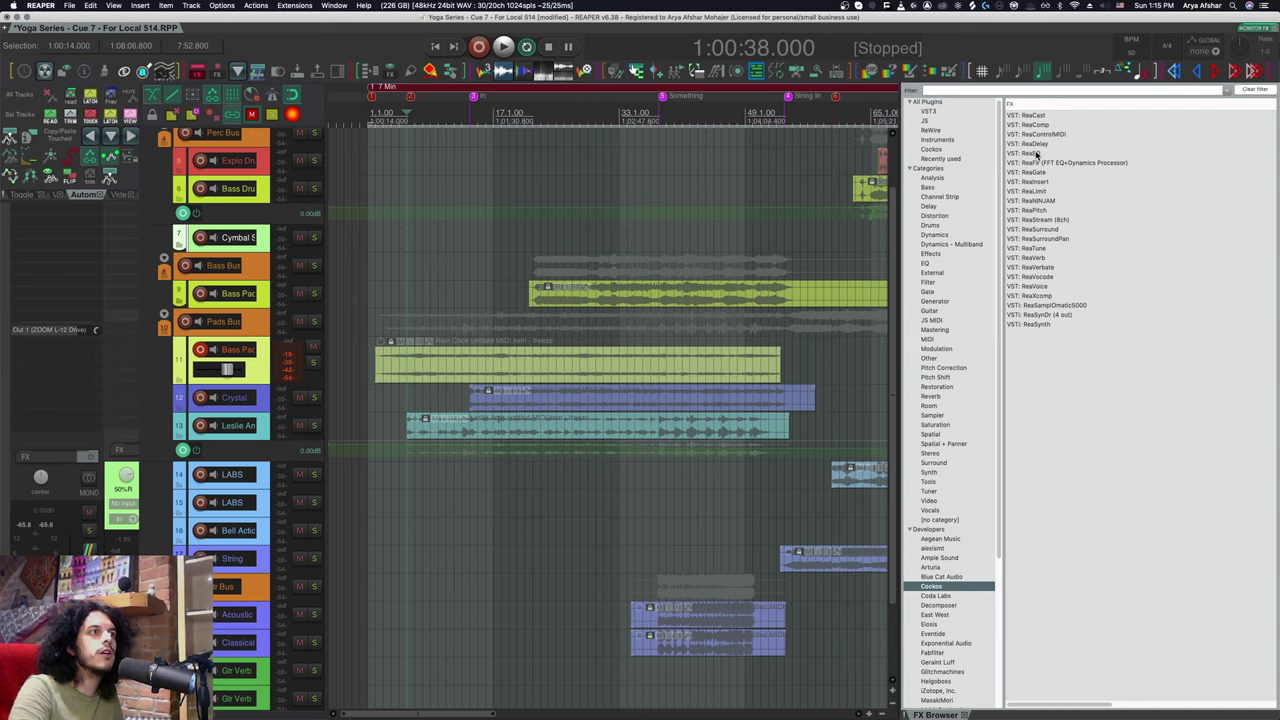
Drag ReaEQ onto the Rain Choir MIDI item and close its FX window
{"action": "left_click", "coordinate": [1030, 154]}
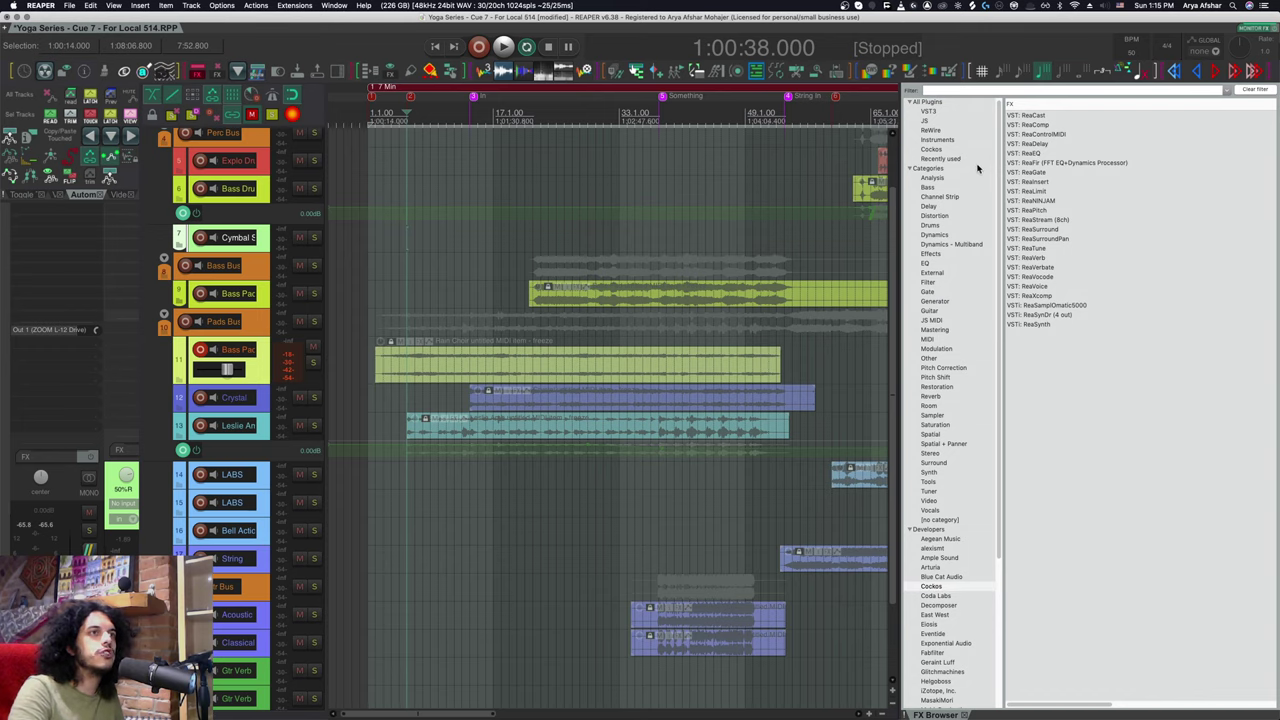
{"action": "left_click_drag", "start_coordinate": [1024, 155], "coordinate": [420, 362]}
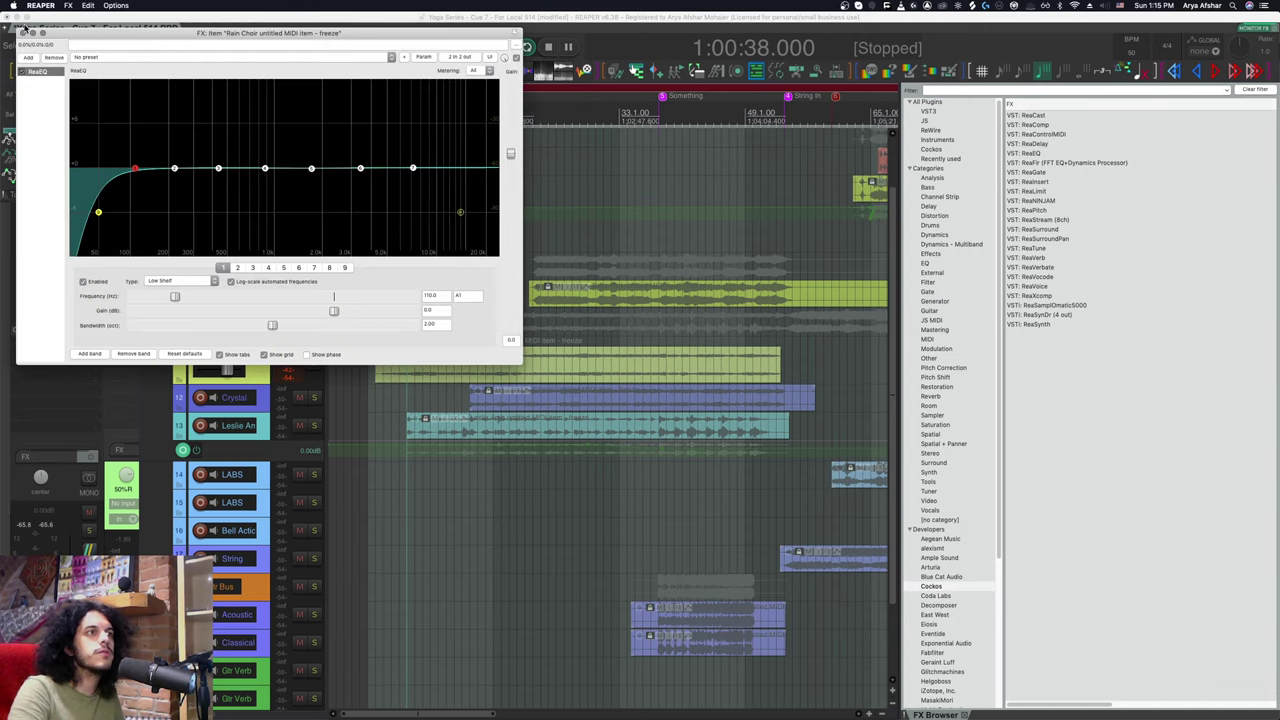
{"action": "key", "text": "Escape"}
{"action": "left_click", "coordinate": [270, 490]}
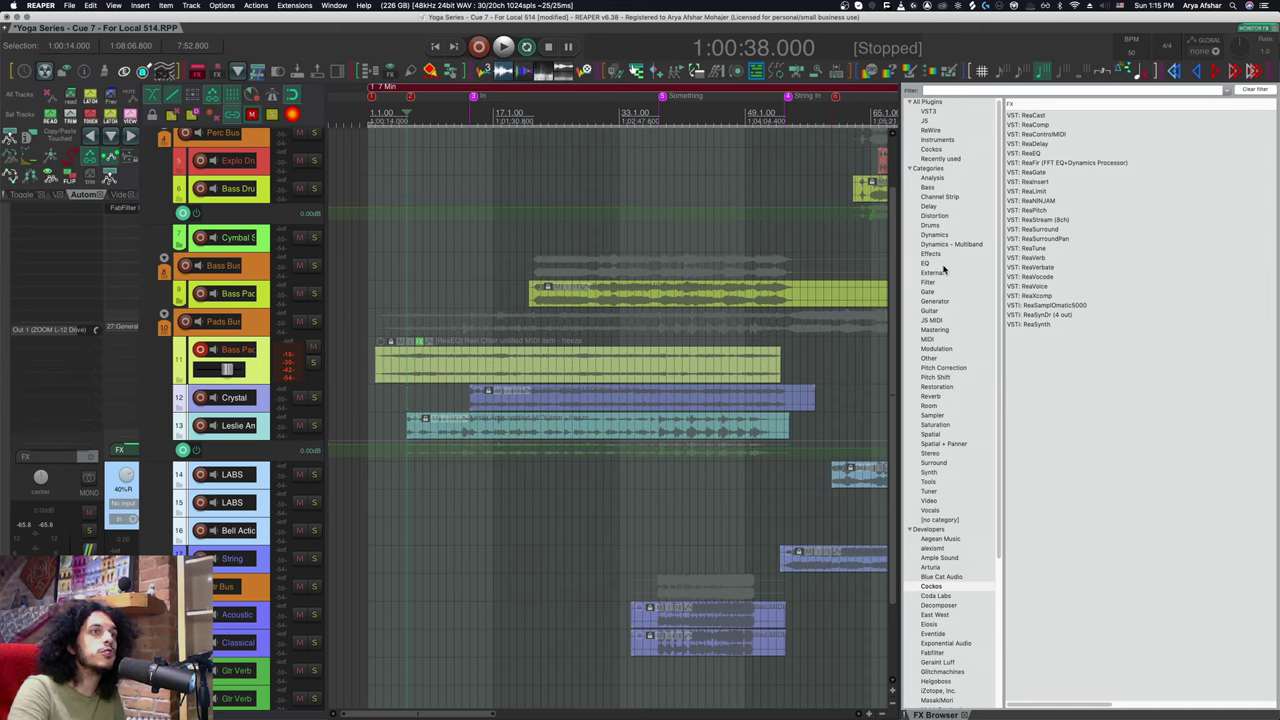
{"action": "right_click", "coordinate": [1030, 155]}
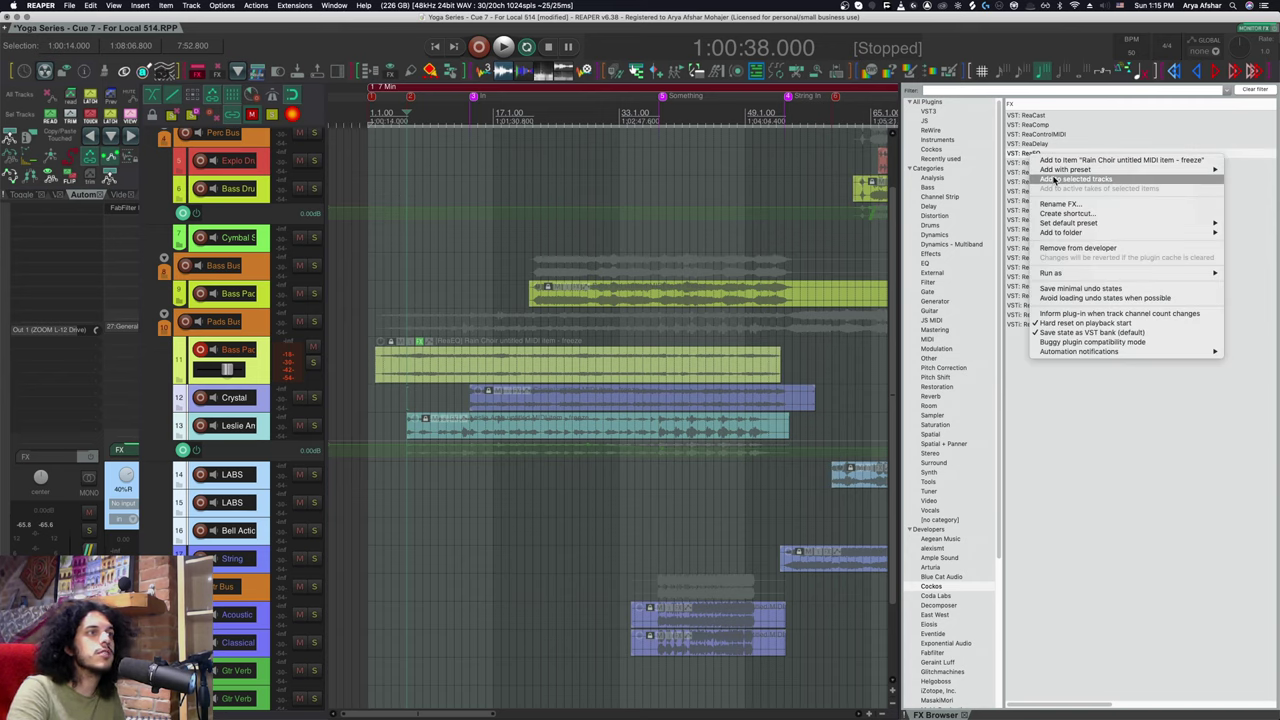
{"action": "left_click", "coordinate": [1060, 179]}
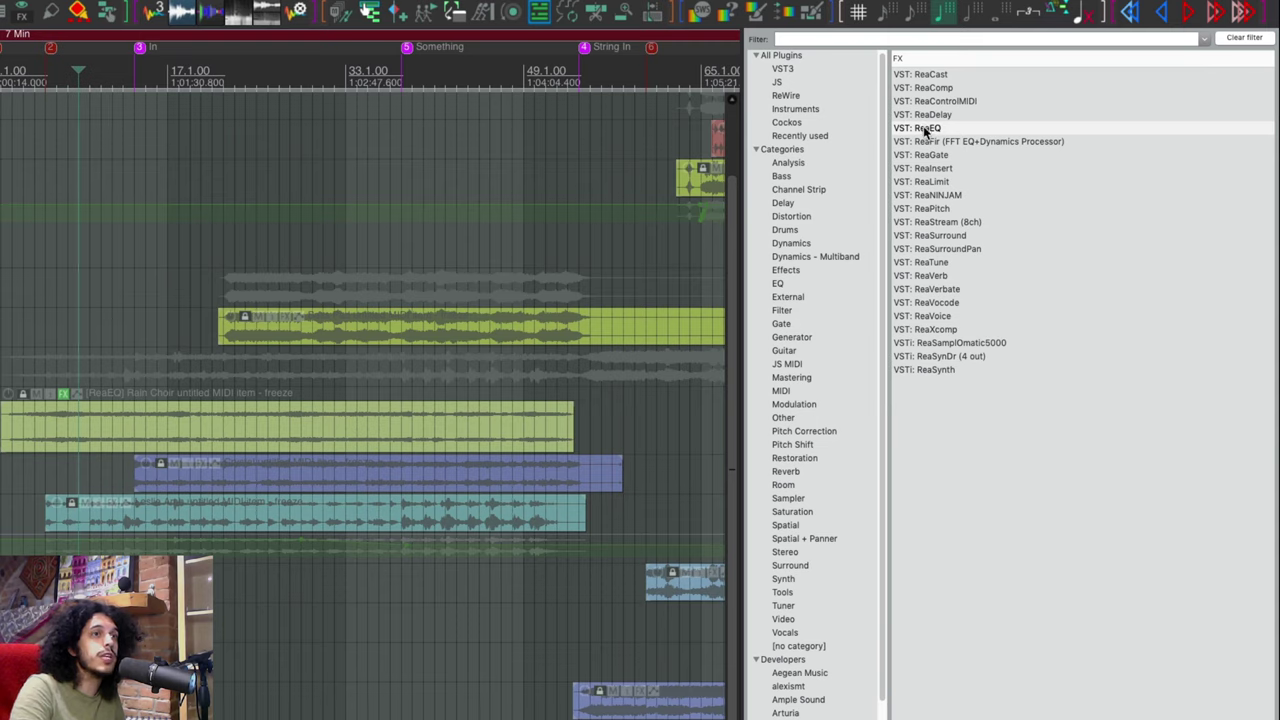
Assign Opt+Q as ReaEQ's insert shortcut, overriding the FabFilter Pro-Q 3 mapping
{"action": "right_click", "coordinate": [924, 131]}
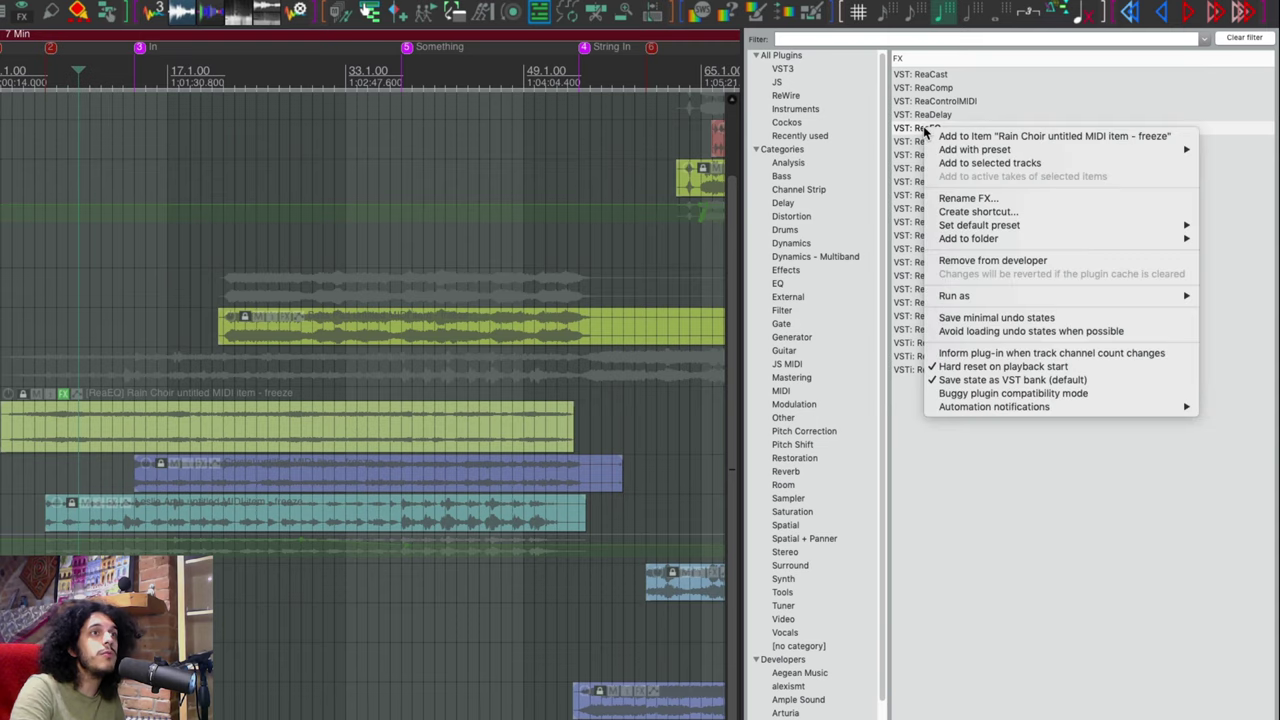
{"action": "left_click", "coordinate": [1036, 215]}
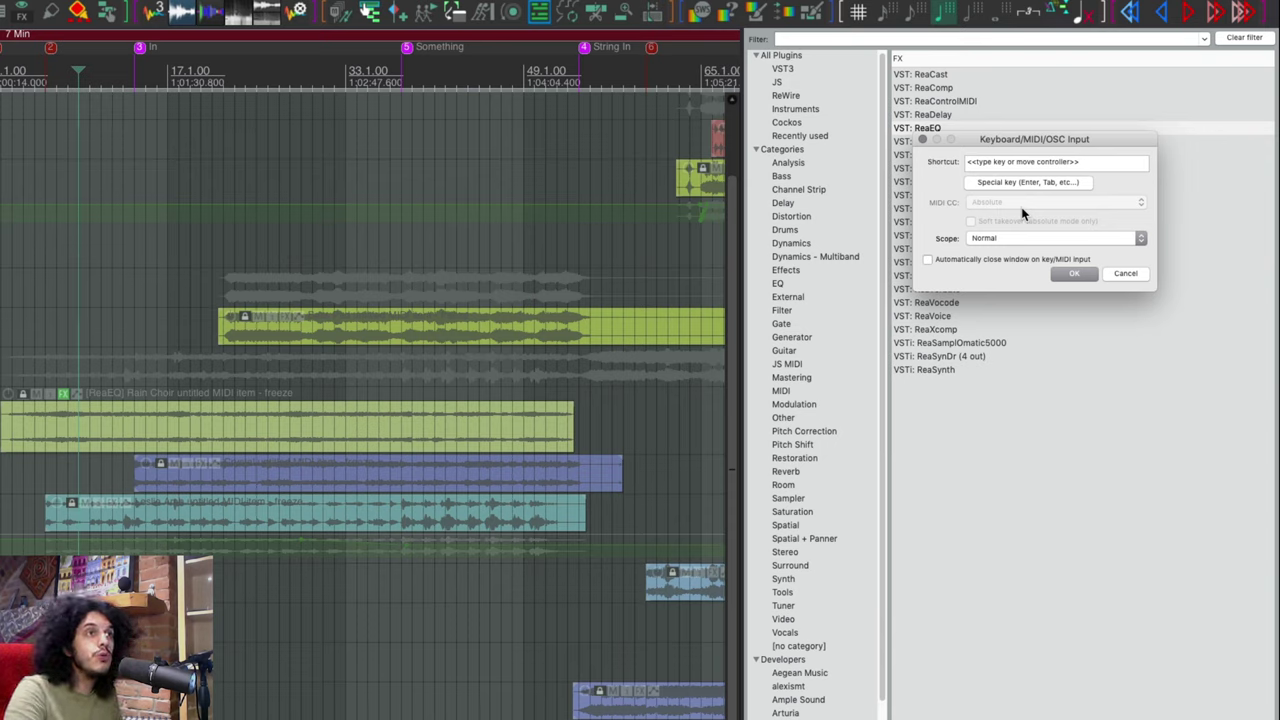
{"action": "key", "text": "alt+q"}
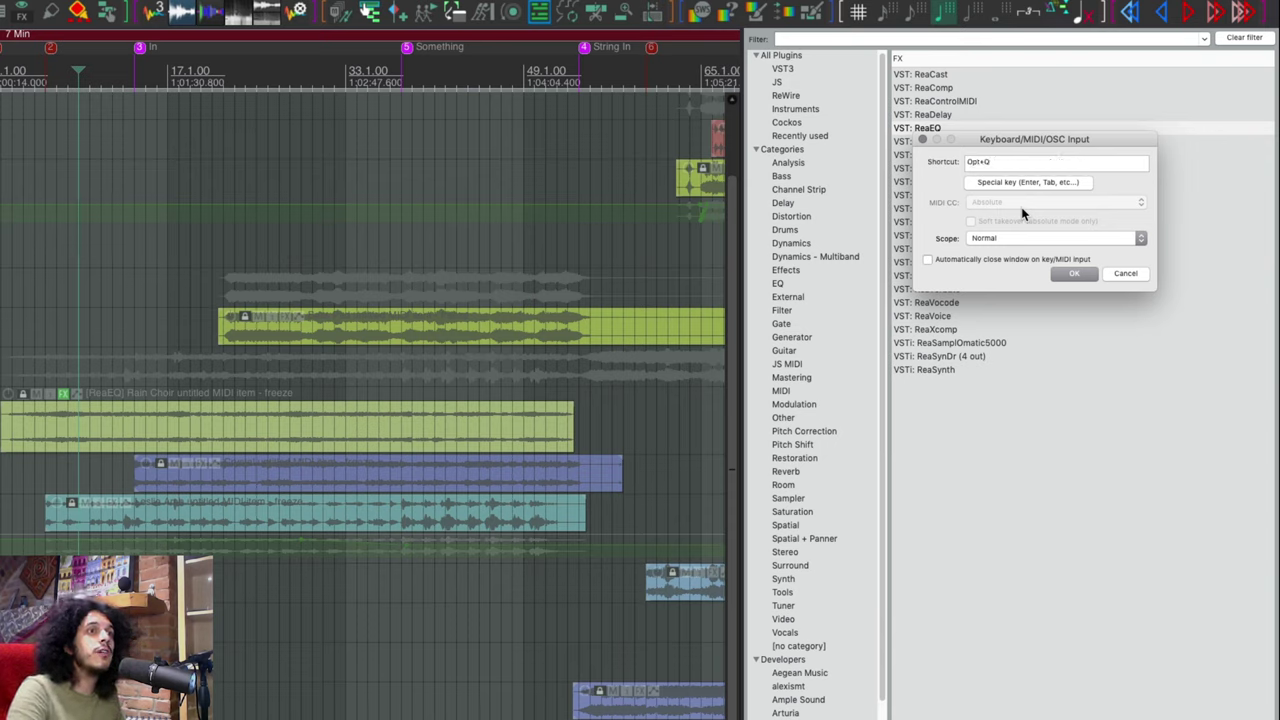
{"action": "key", "text": "Return"}
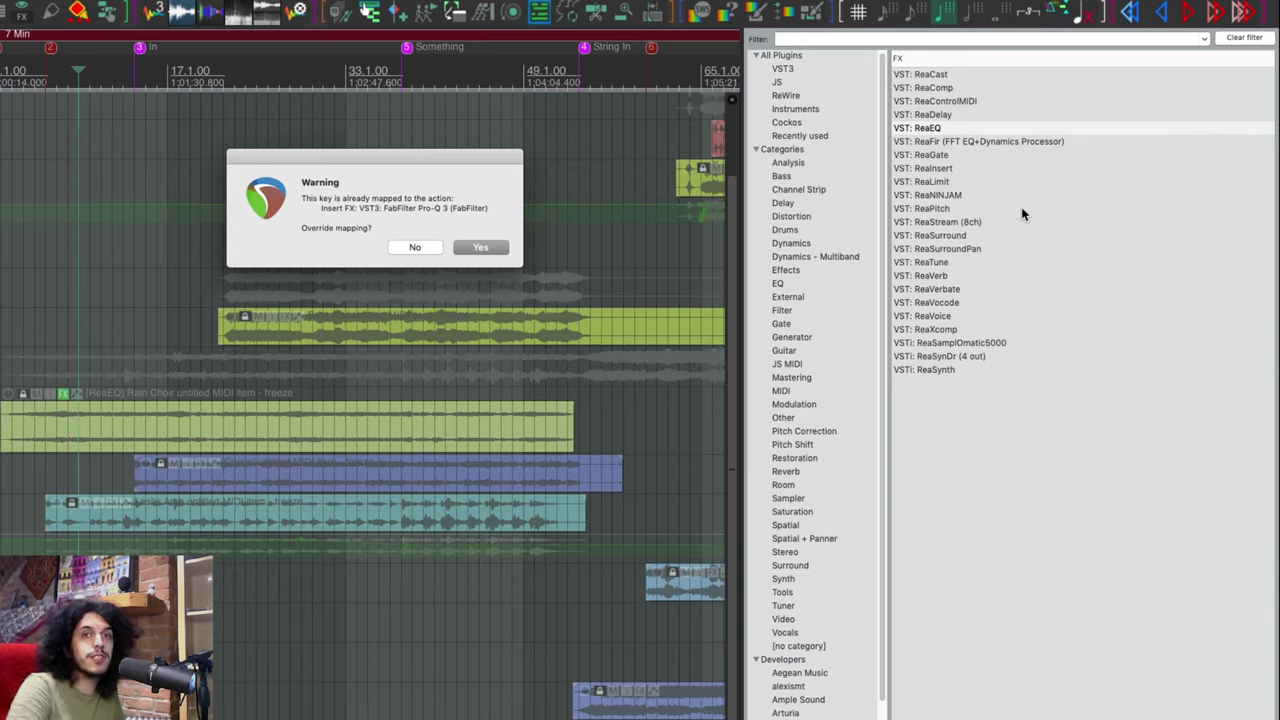
{"action": "key", "text": "Return"}
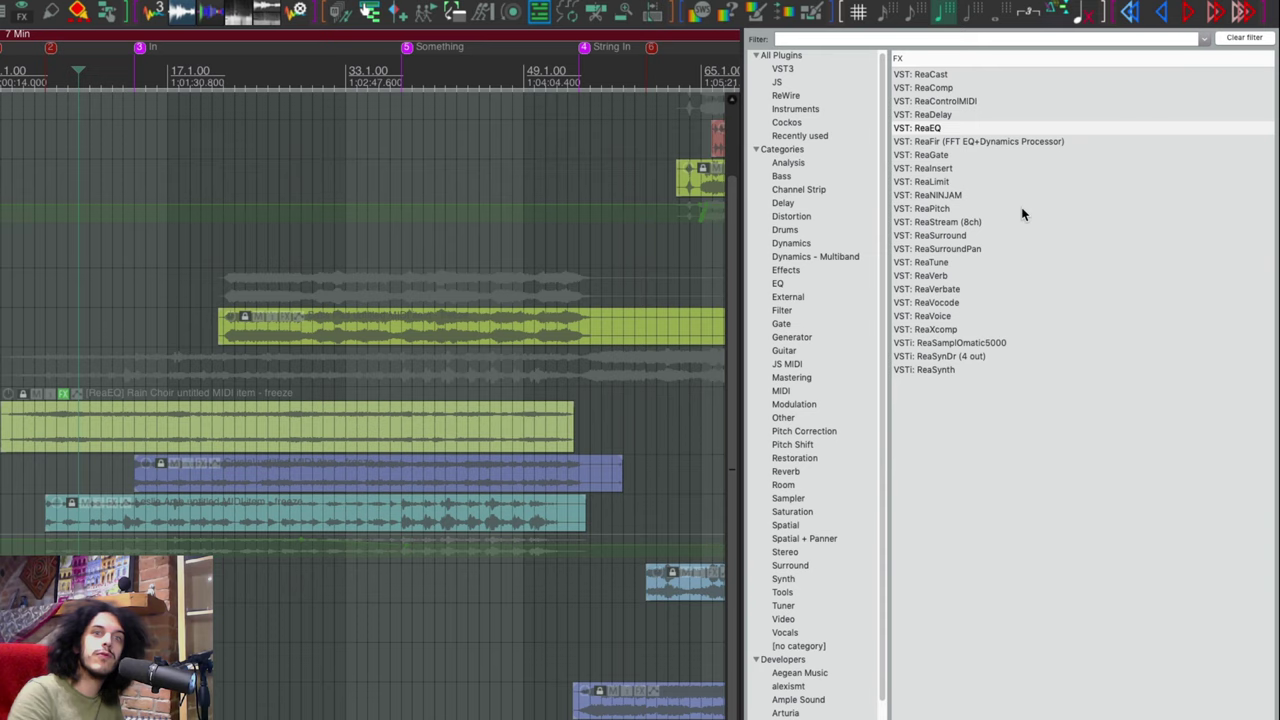
{"action": "scroll", "coordinate": [52, 537], "scroll_direction": "up", "scroll_amount": 2}
{"action": "scroll", "coordinate": [52, 537], "scroll_direction": "down", "scroll_amount": 5}
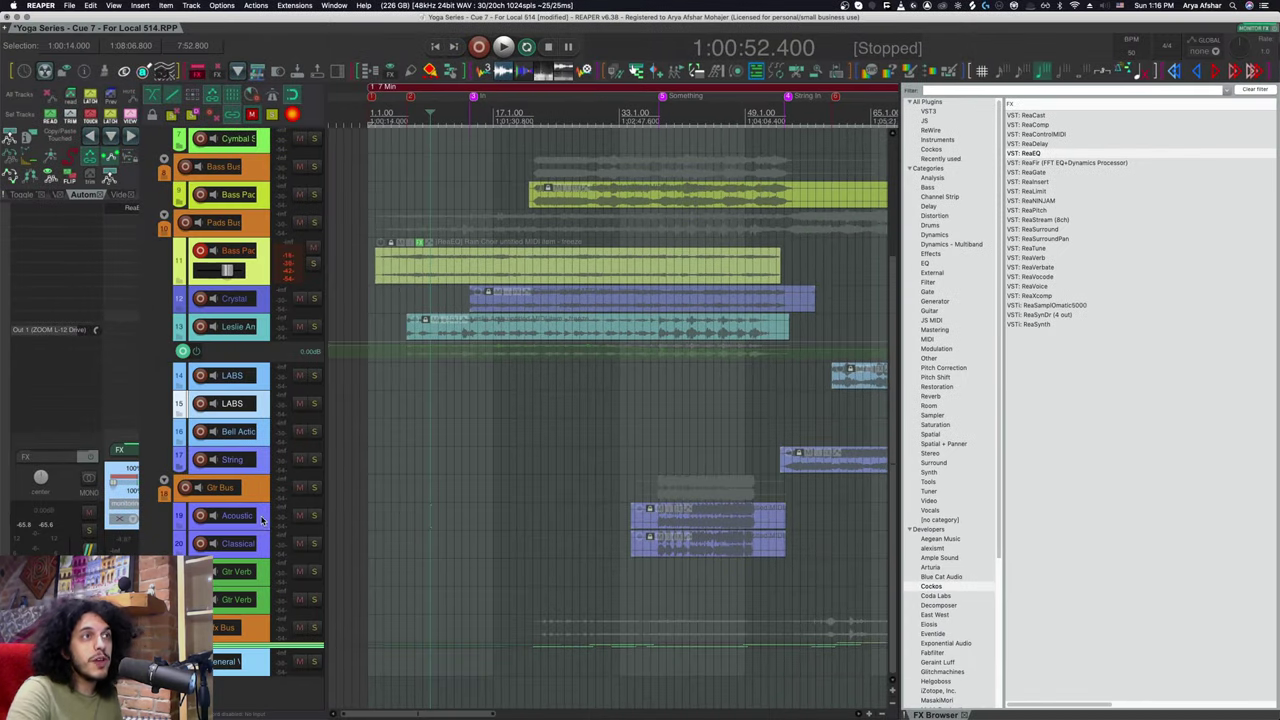
Insert ReaEQ on the Acoustic and Cymbal tracks using the new shortcut
{"action": "left_click", "coordinate": [262, 518]}
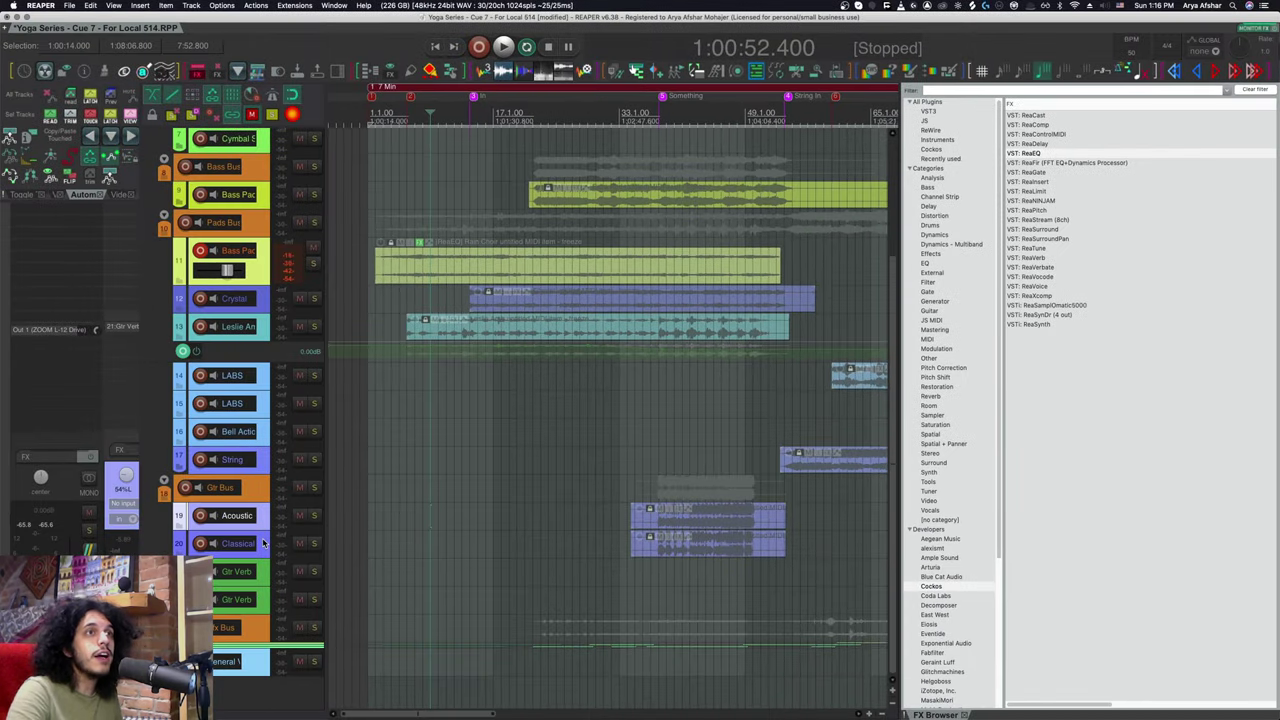
{"action": "key", "text": "e"}
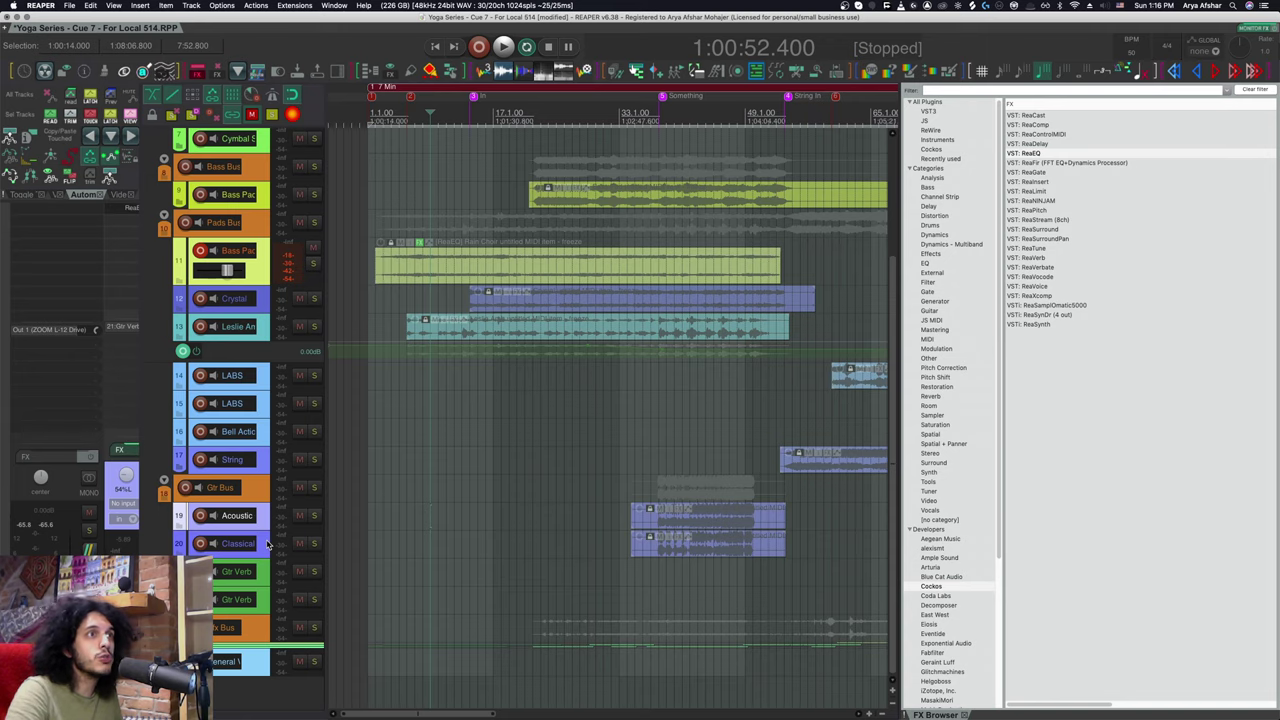
{"action": "scroll", "coordinate": [288, 300], "scroll_direction": "up", "scroll_amount": 3}
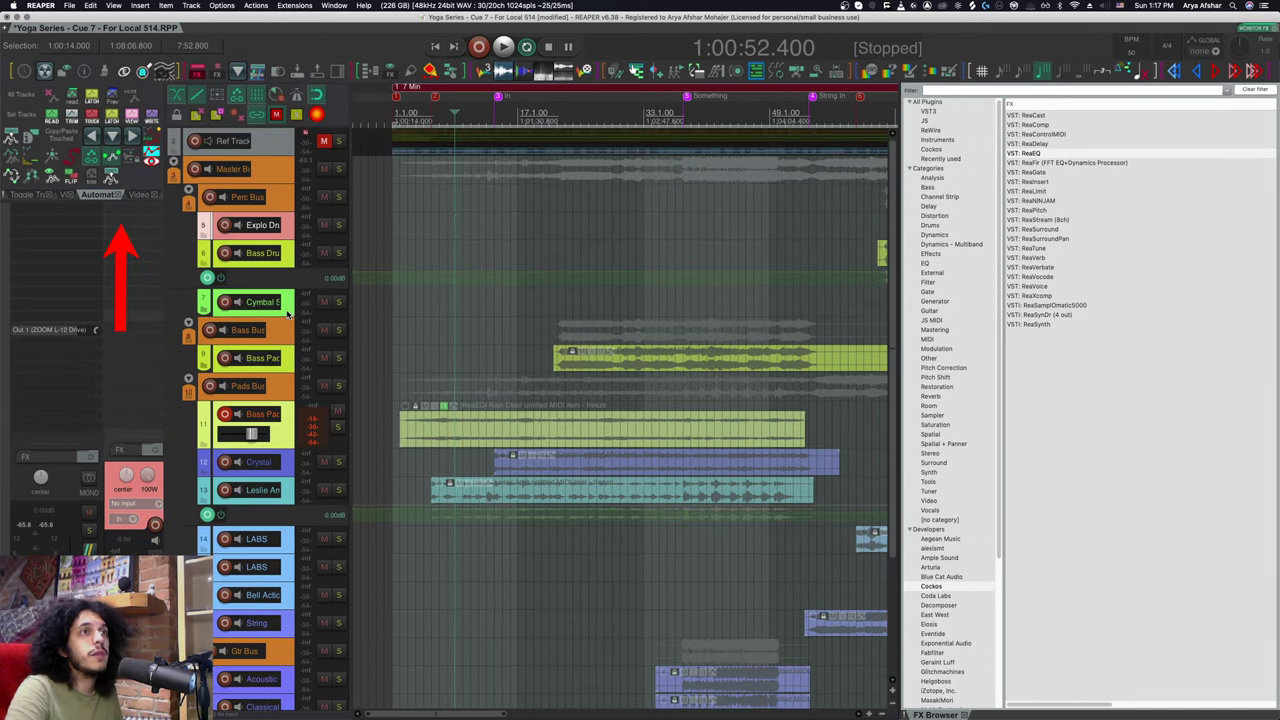
{"action": "left_click", "coordinate": [287, 313]}
{"action": "key", "text": "e"}
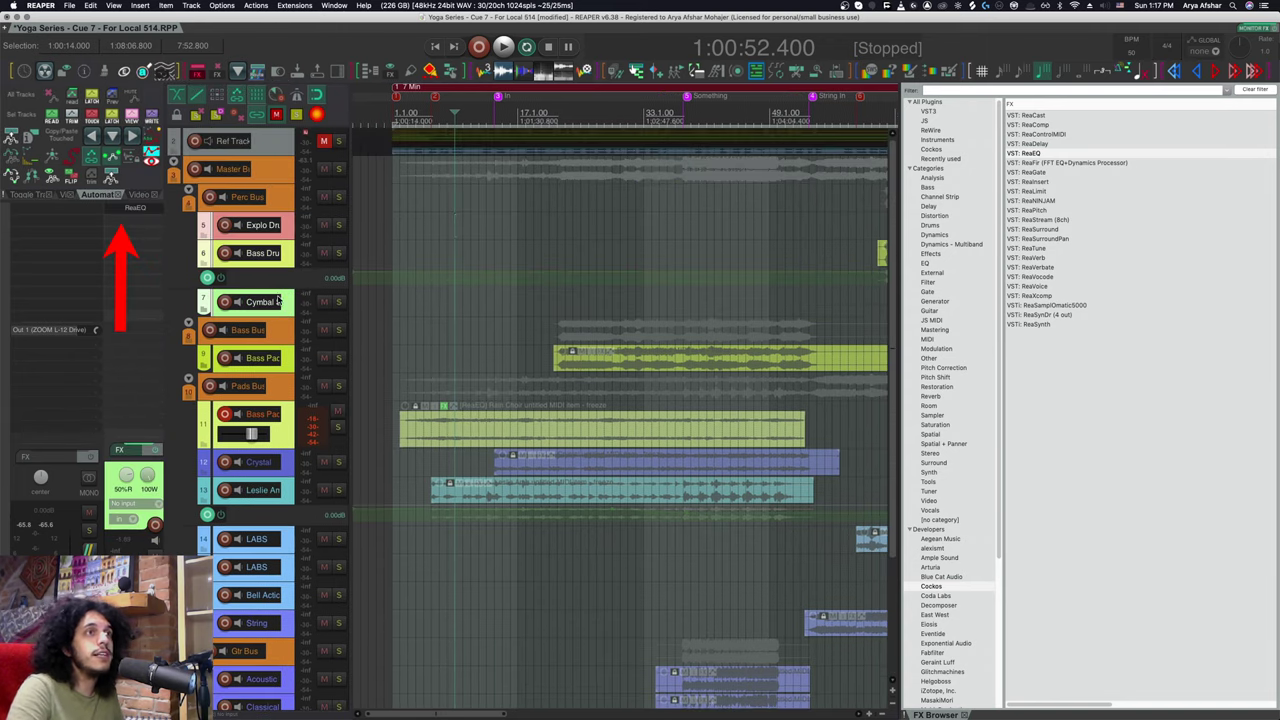
Open the Bass Pad MIDI item's effect chain, then close it again
{"action": "scroll", "coordinate": [570, 360], "scroll_direction": "right", "scroll_amount": 2}
{"action": "left_click", "coordinate": [570, 360]}
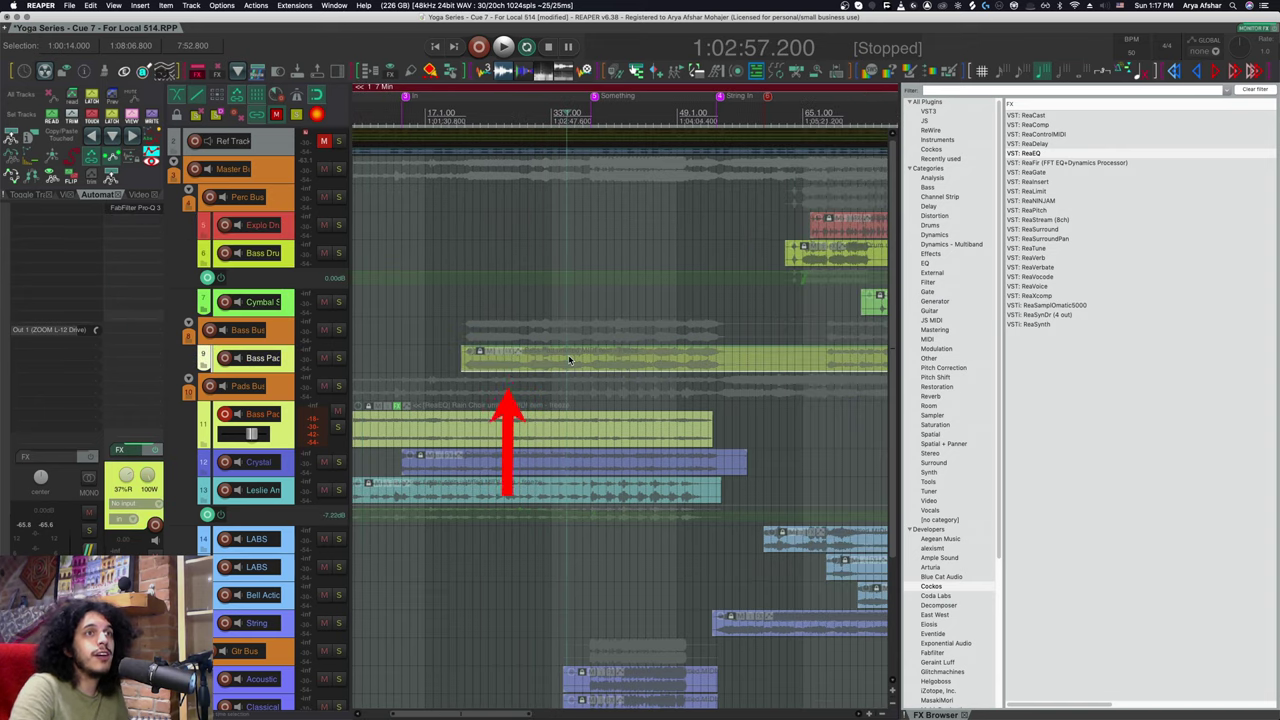
{"action": "left_click", "coordinate": [509, 352]}
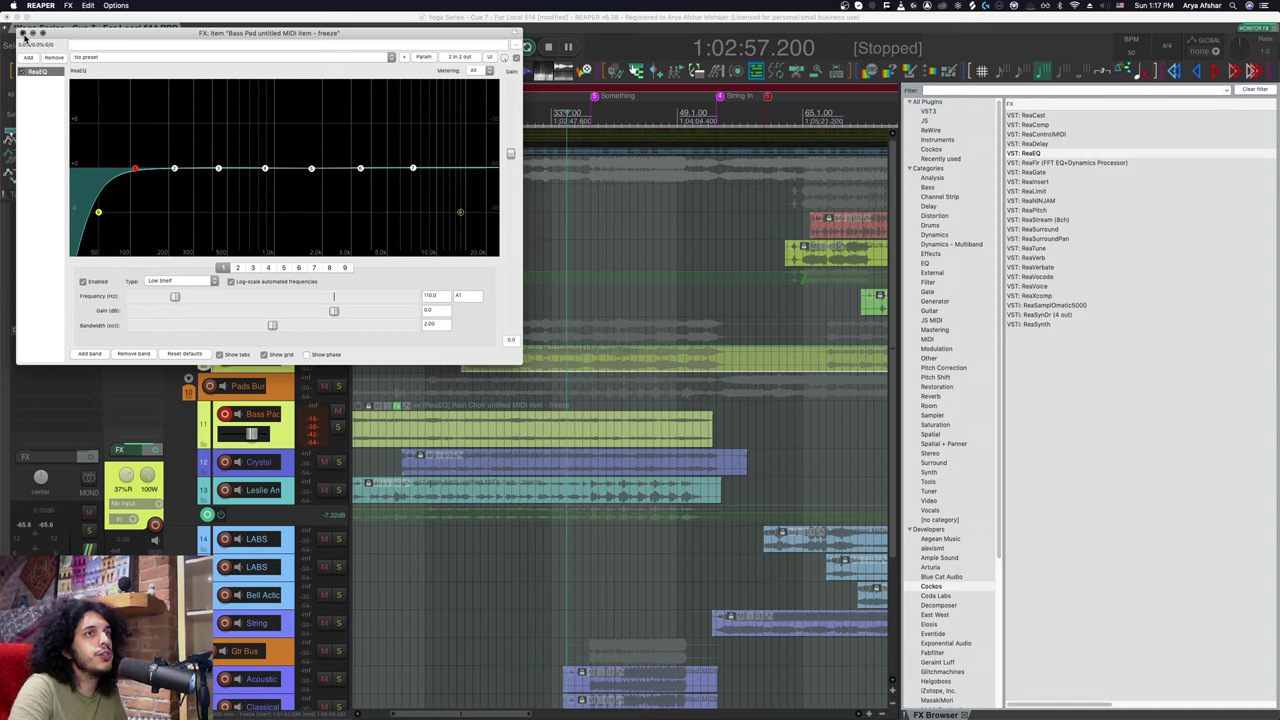
{"action": "left_click", "coordinate": [912, 15]}
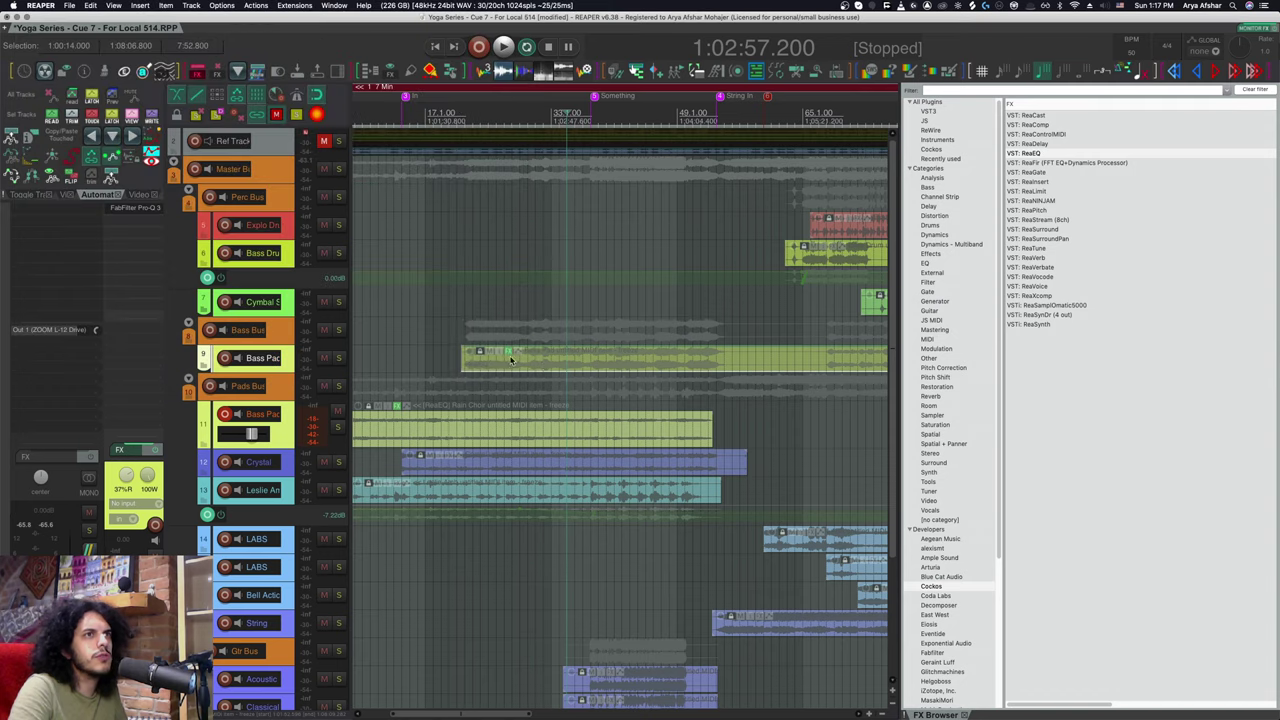
Assign Opt+1 as the keyboard shortcut for inserting ReaComp
{"action": "right_click", "coordinate": [1036, 125]}
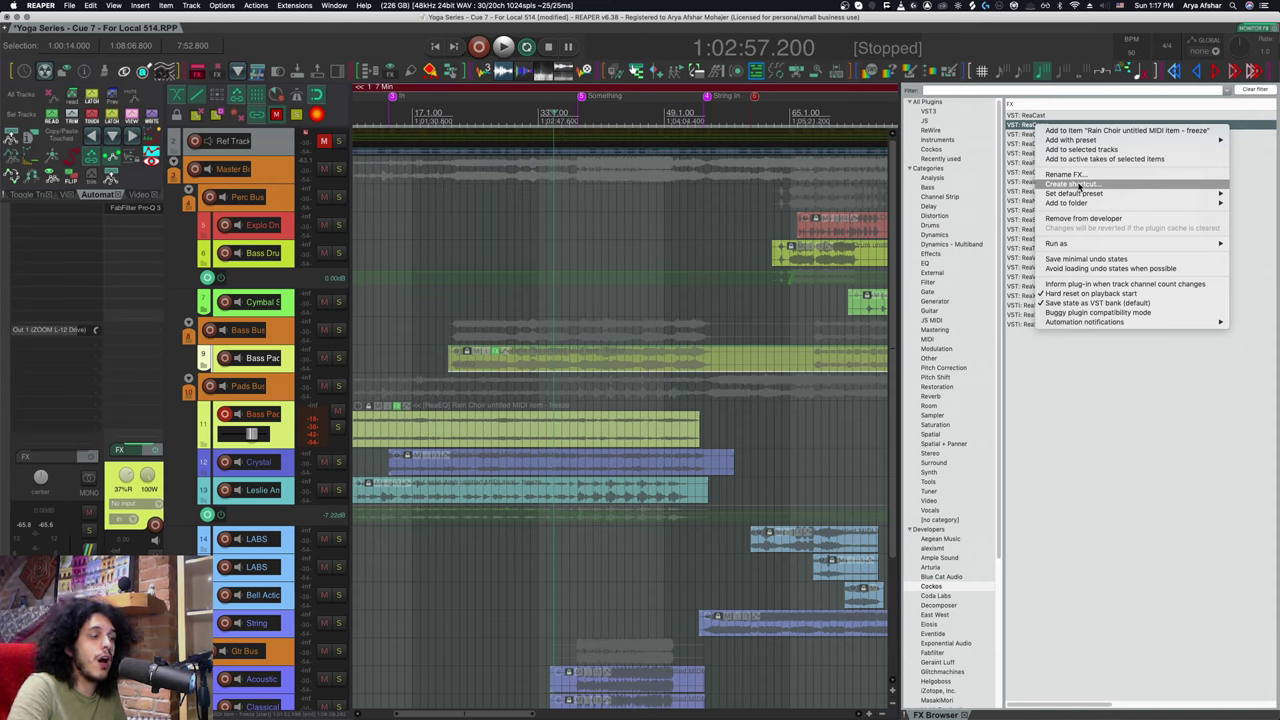
{"action": "left_click", "coordinate": [1077, 185]}
{"action": "key", "text": "alt+1"}
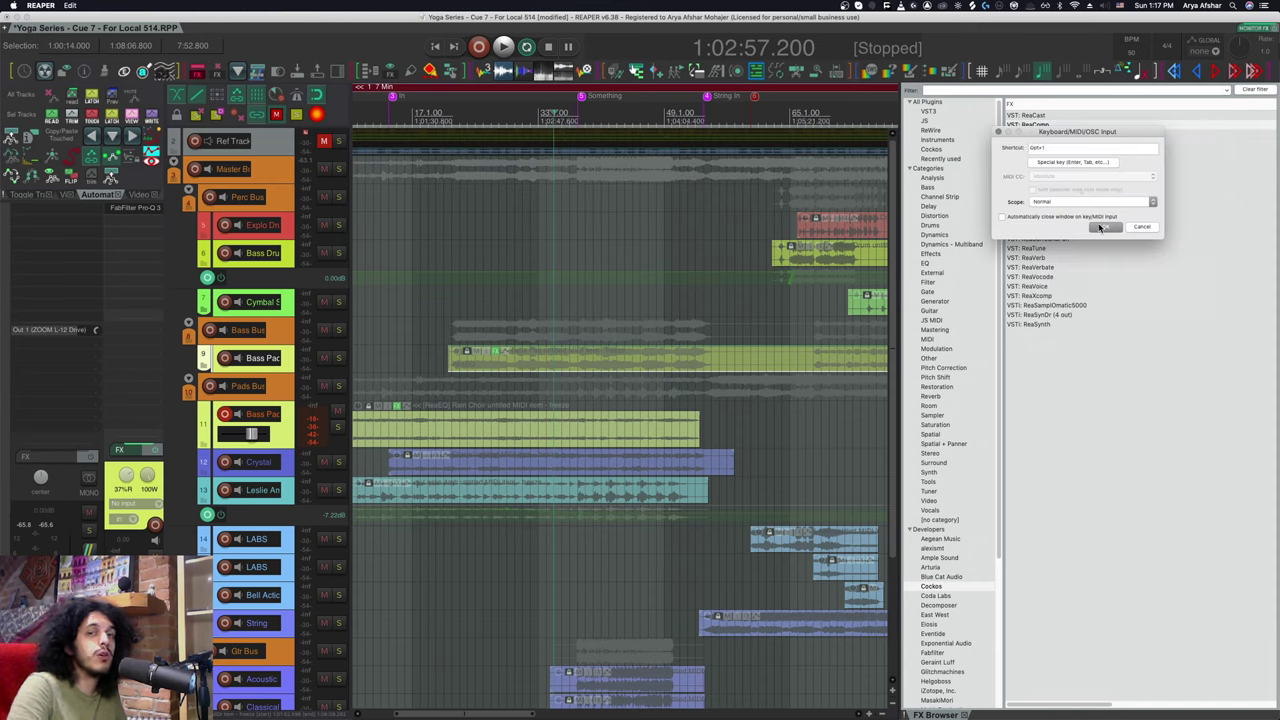
{"action": "left_click", "coordinate": [1100, 228]}
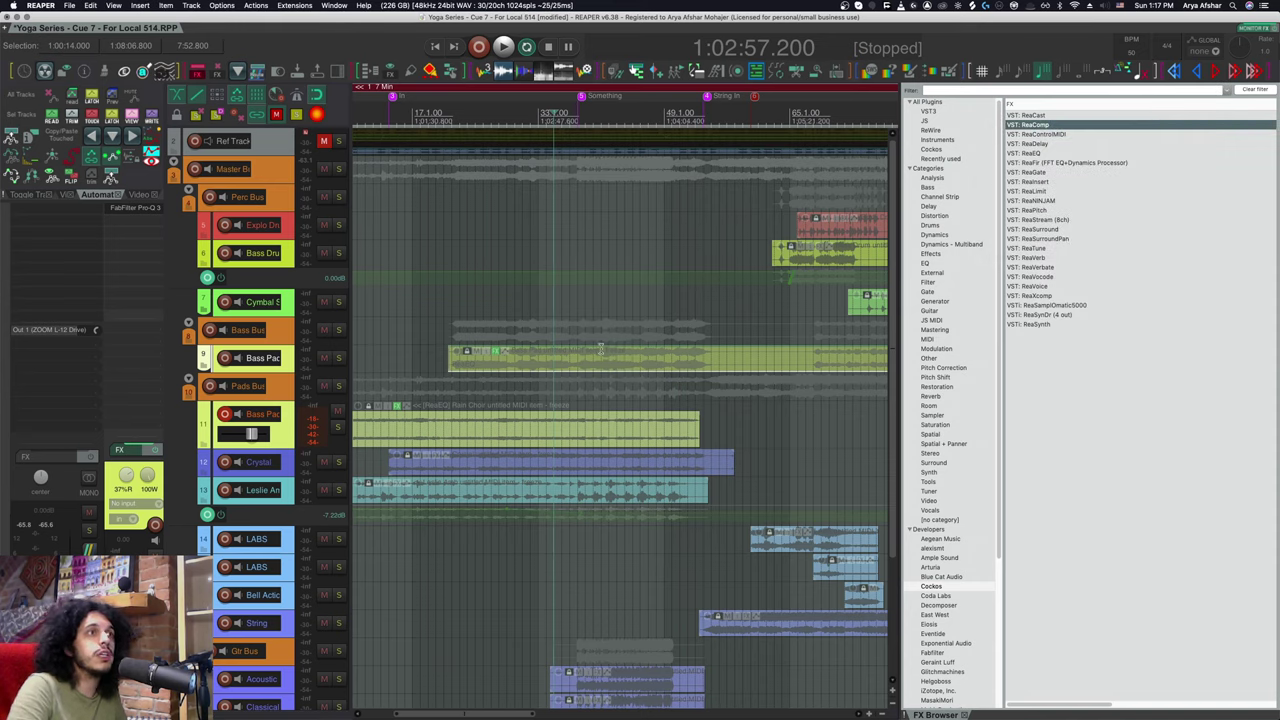
Insert ReaComp on the Bass Pad item with Opt+1 and close the FX window
{"action": "left_click", "coordinate": [596, 347]}
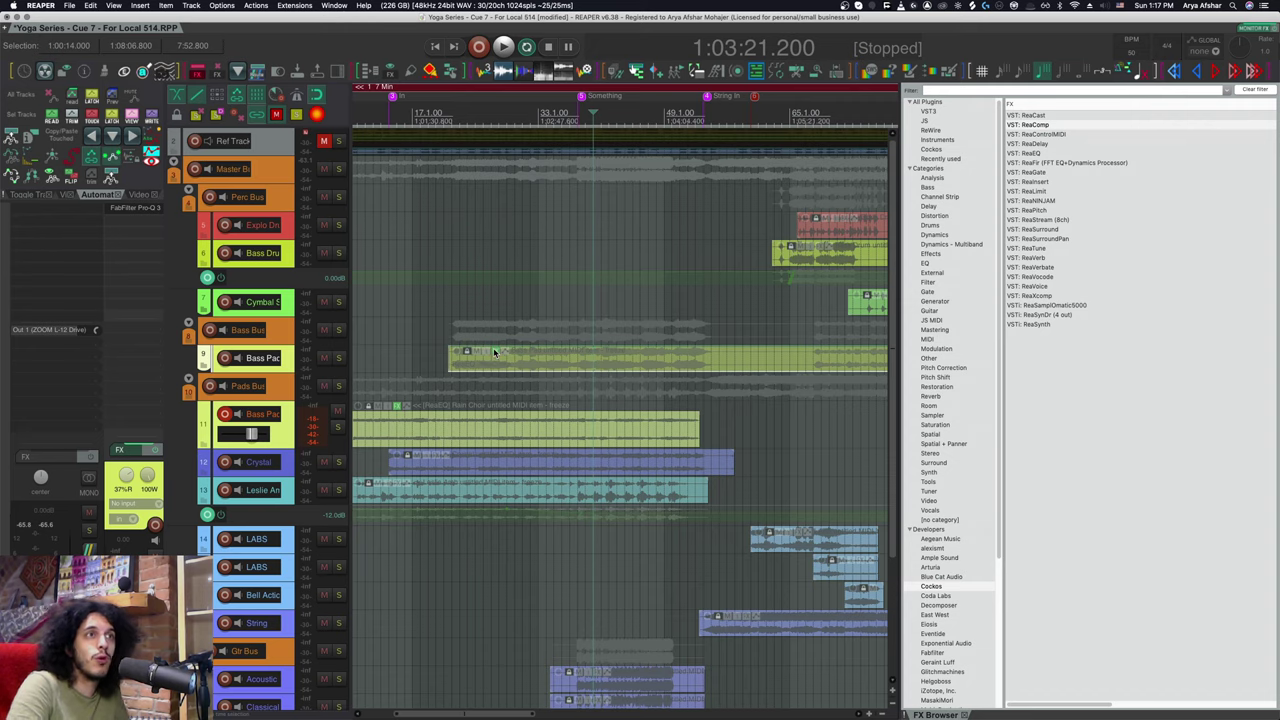
{"action": "key", "text": "alt+1"}
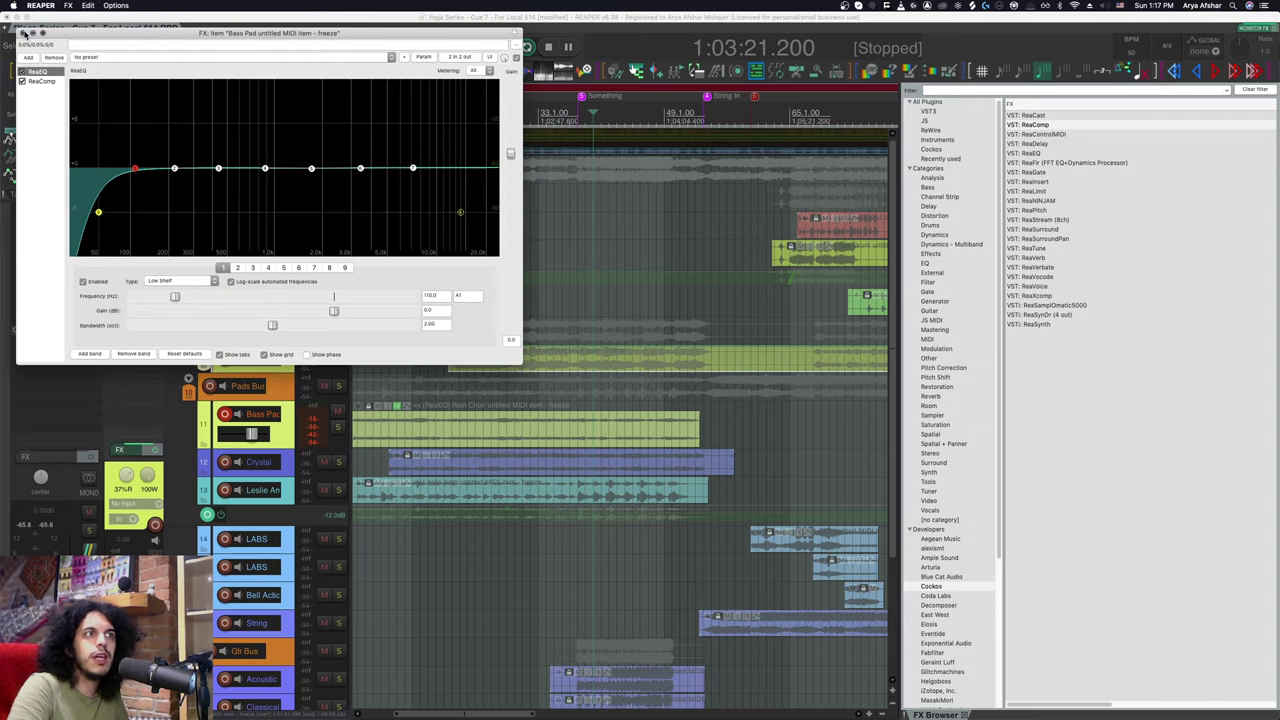
{"action": "left_click", "coordinate": [23, 33]}
{"action": "scroll", "coordinate": [955, 445], "scroll_direction": "down", "scroll_amount": 5}
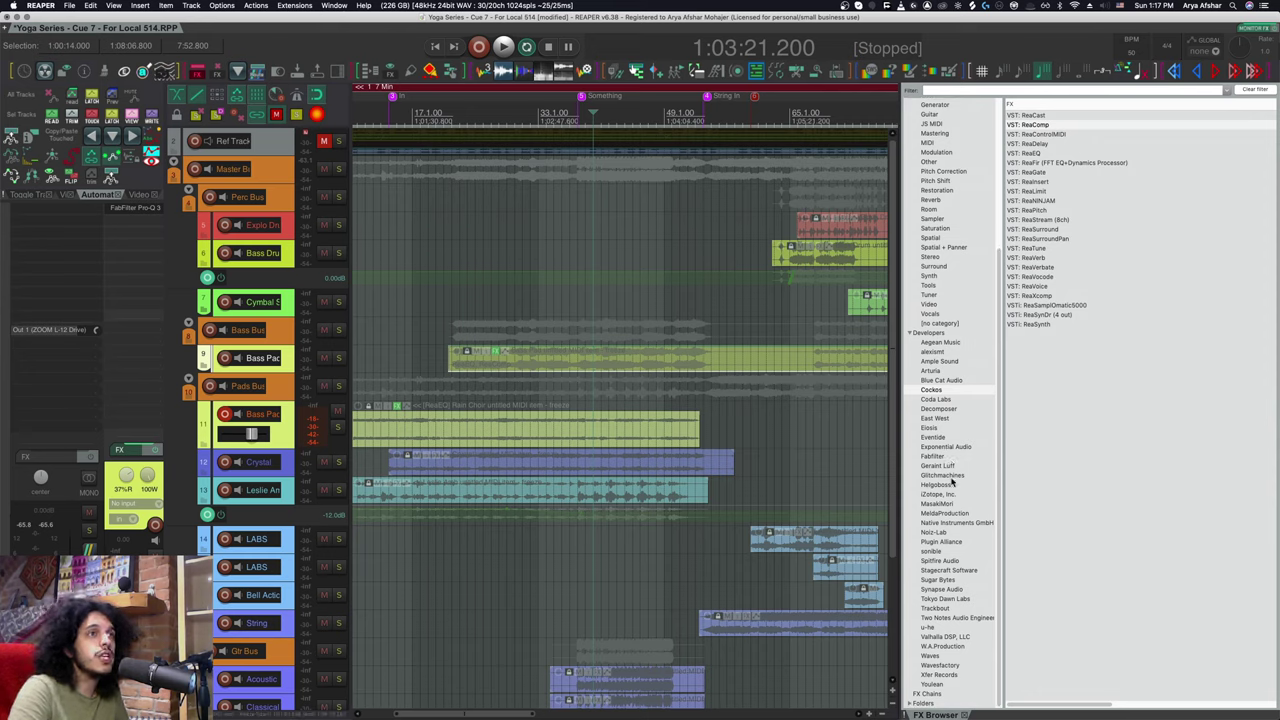
Give the Sound Design - Dreamy FX chain the Opt+Q shortcut, replacing its go-to-region mapping
{"action": "left_click", "coordinate": [927, 693]}
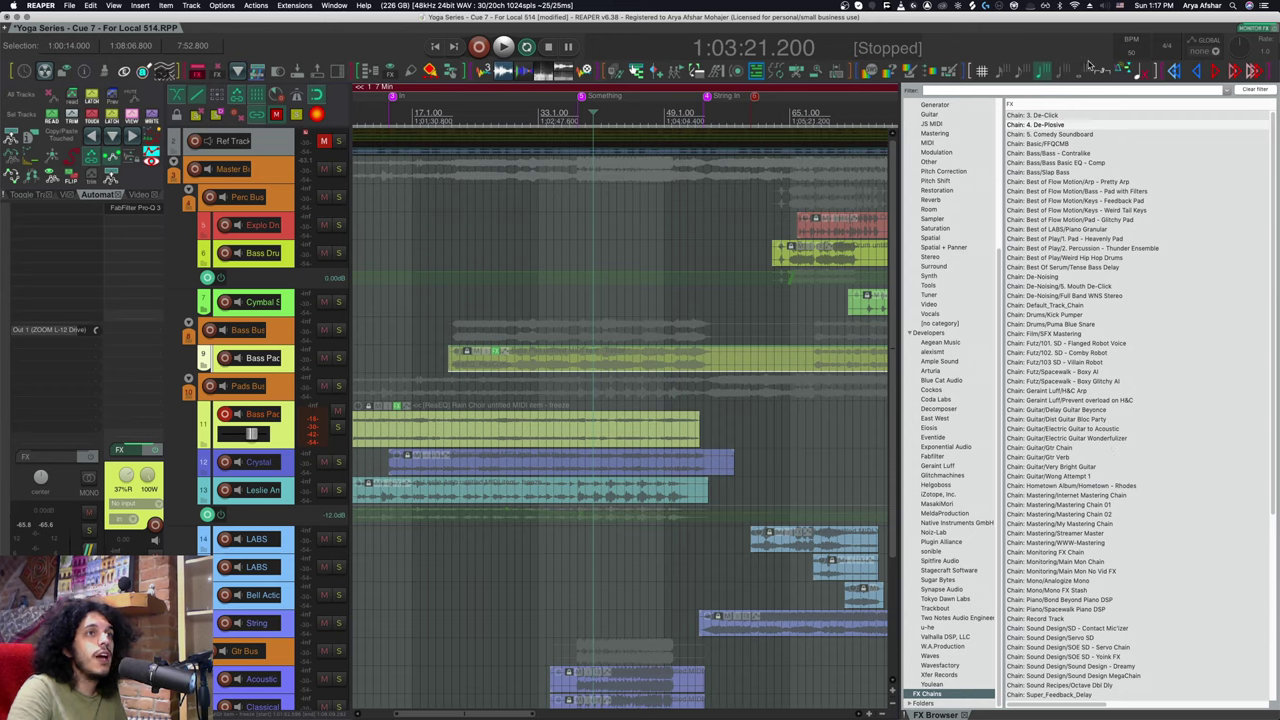
{"action": "scroll", "coordinate": [1060, 300], "scroll_direction": "down", "scroll_amount": 8}
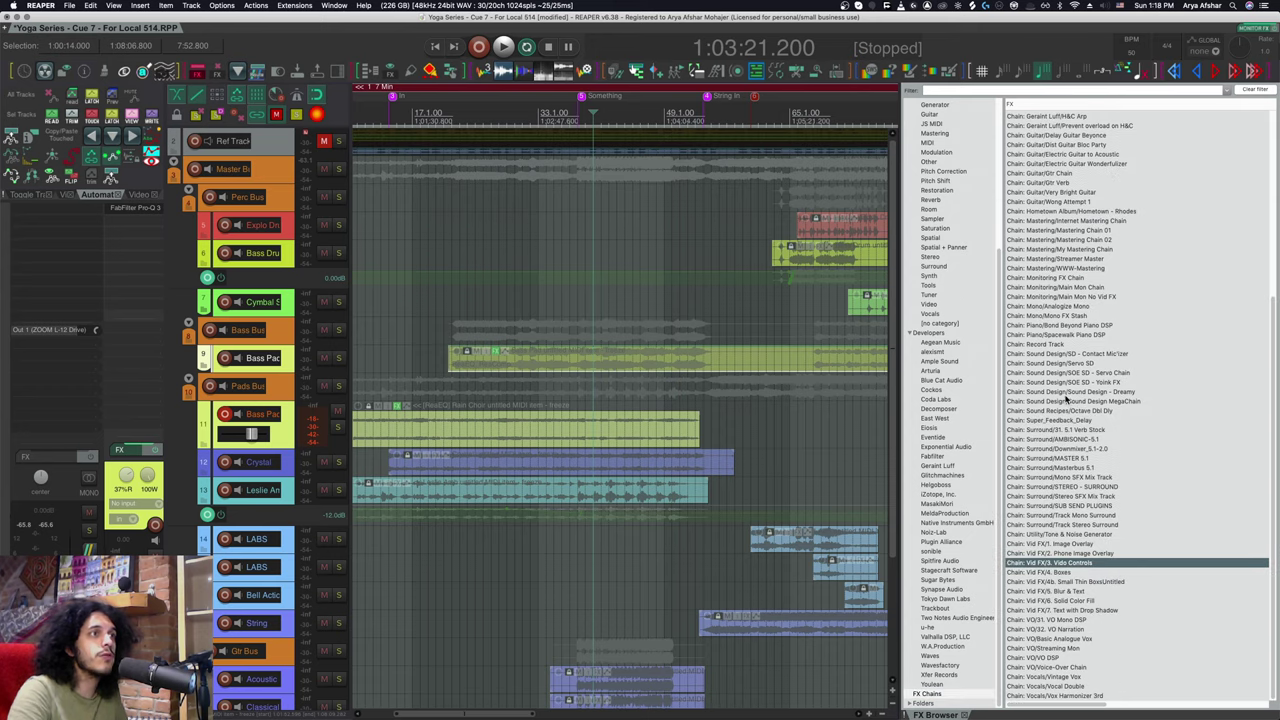
{"action": "left_click", "coordinate": [1062, 393]}
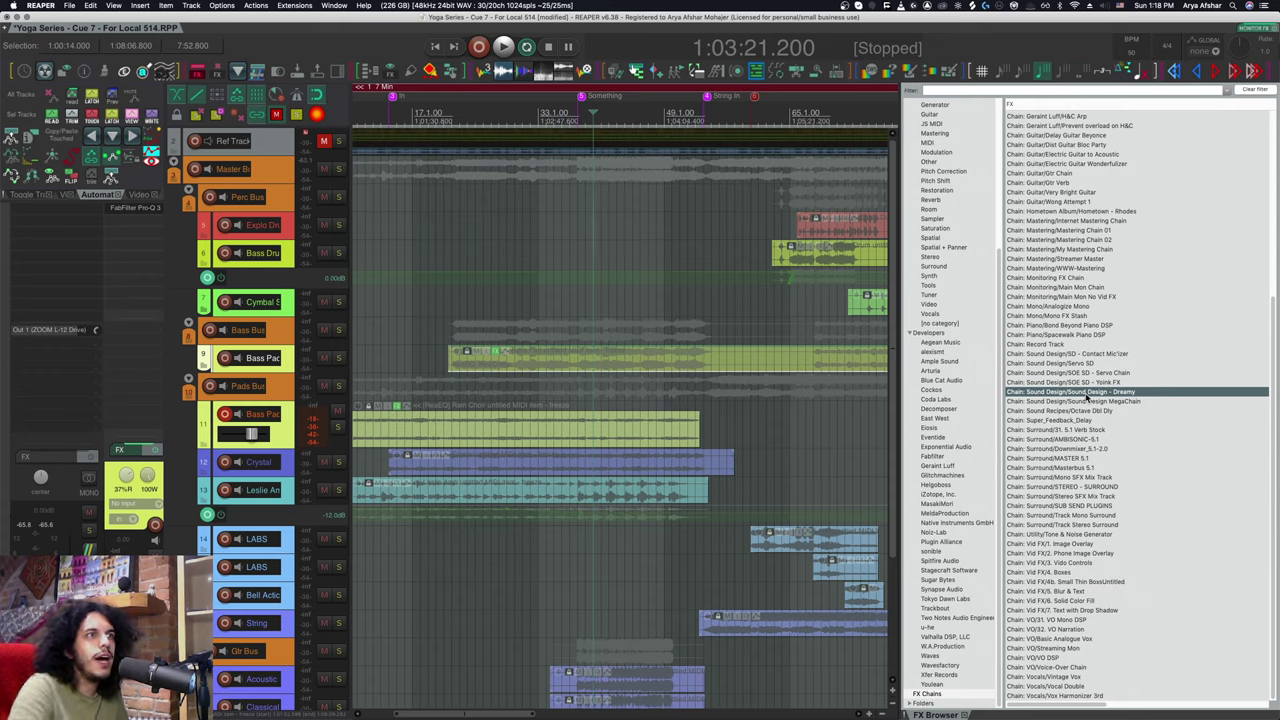
{"action": "right_click", "coordinate": [1055, 395]}
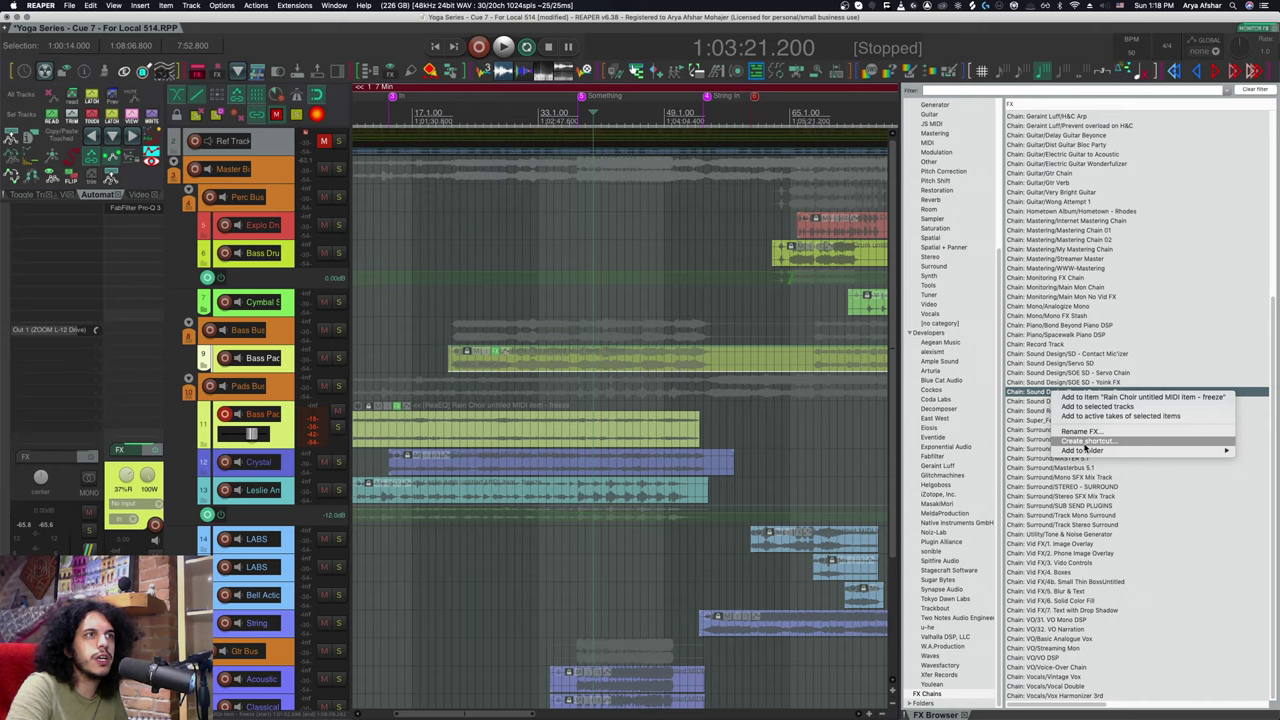
{"action": "left_click", "coordinate": [1084, 443]}
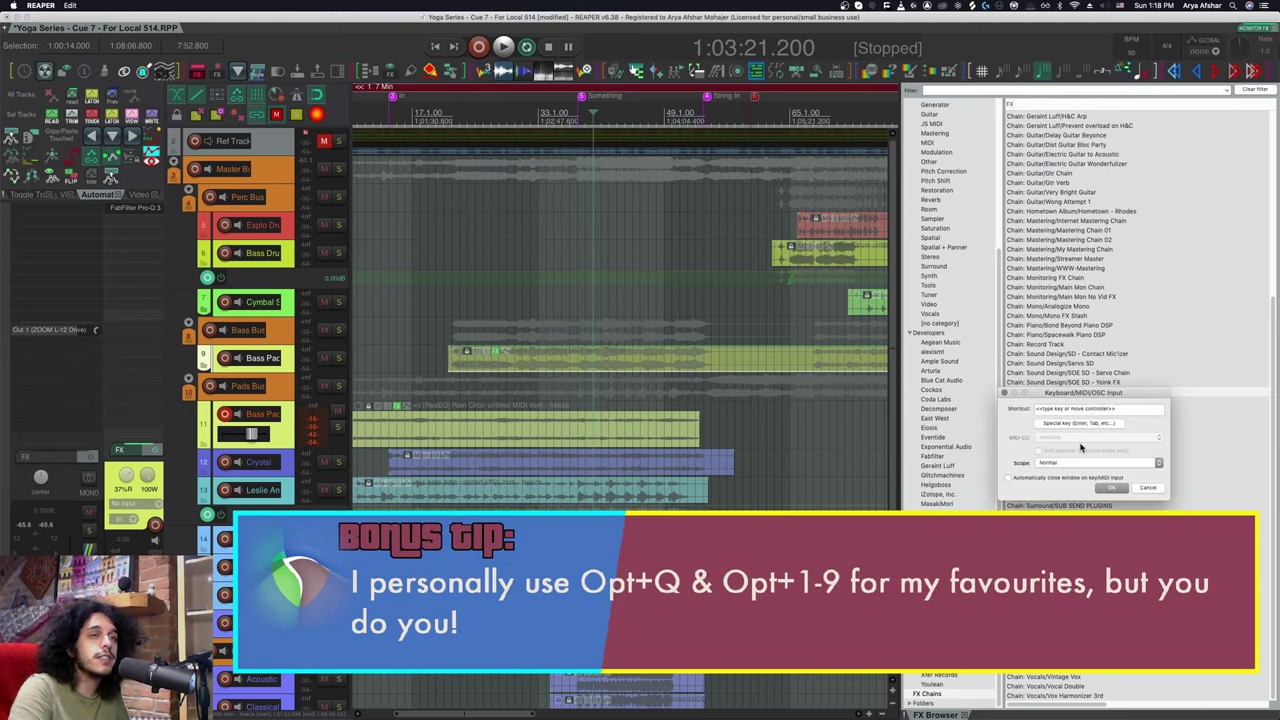
{"action": "key", "text": "alt+q"}
{"action": "key", "text": "Return"}
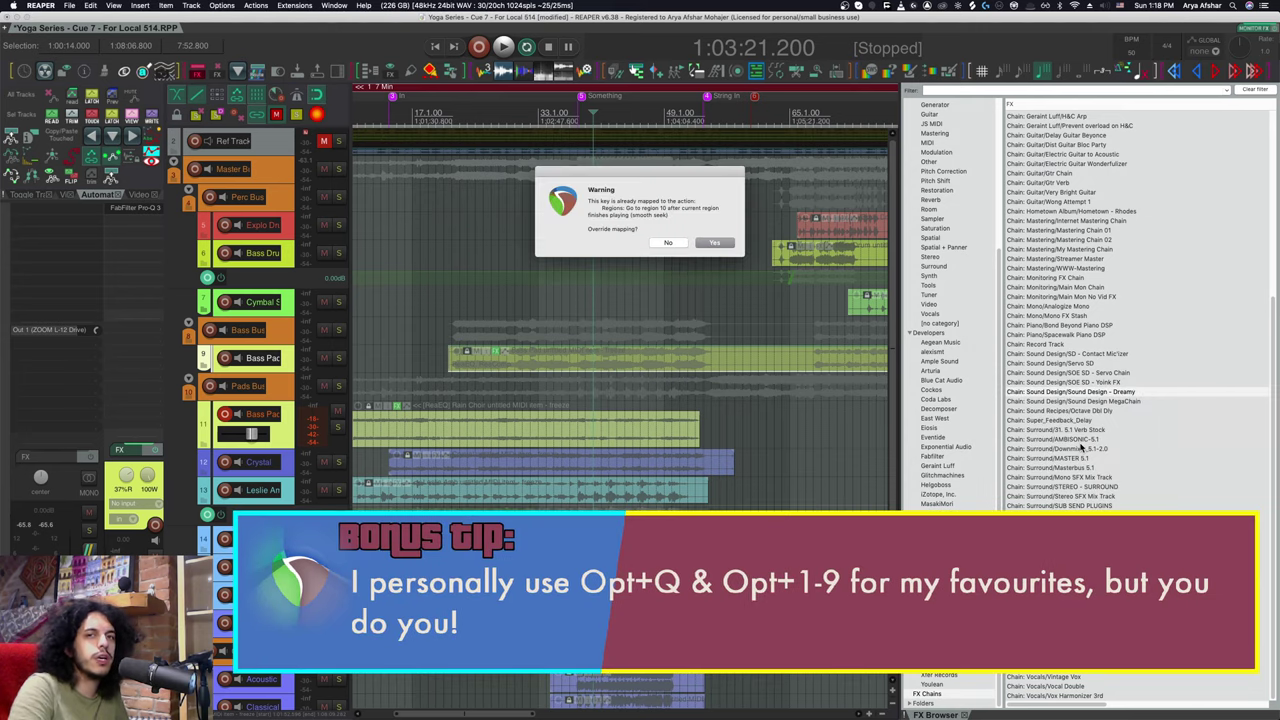
{"action": "left_click", "coordinate": [713, 243]}
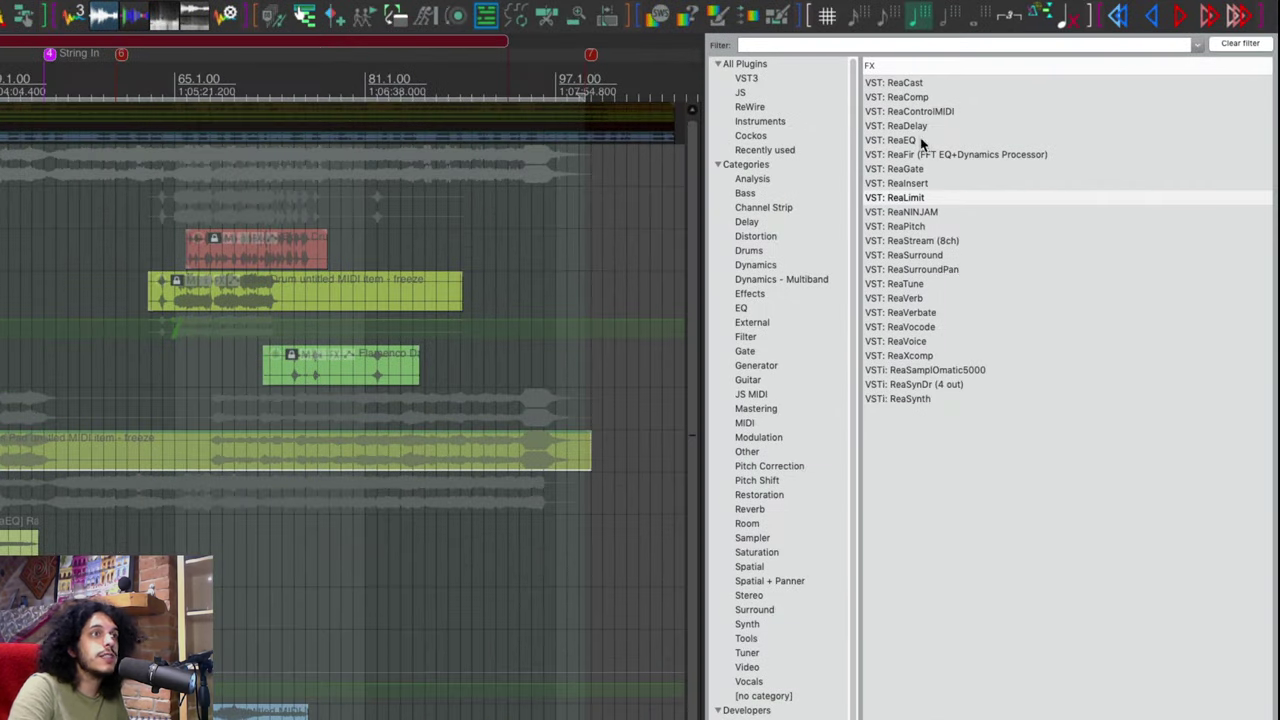
Open the shortcut dialog for ReaLimit, ReaDelay and ReaXcomp, cancelling each without assigning
{"action": "right_click", "coordinate": [908, 197]}
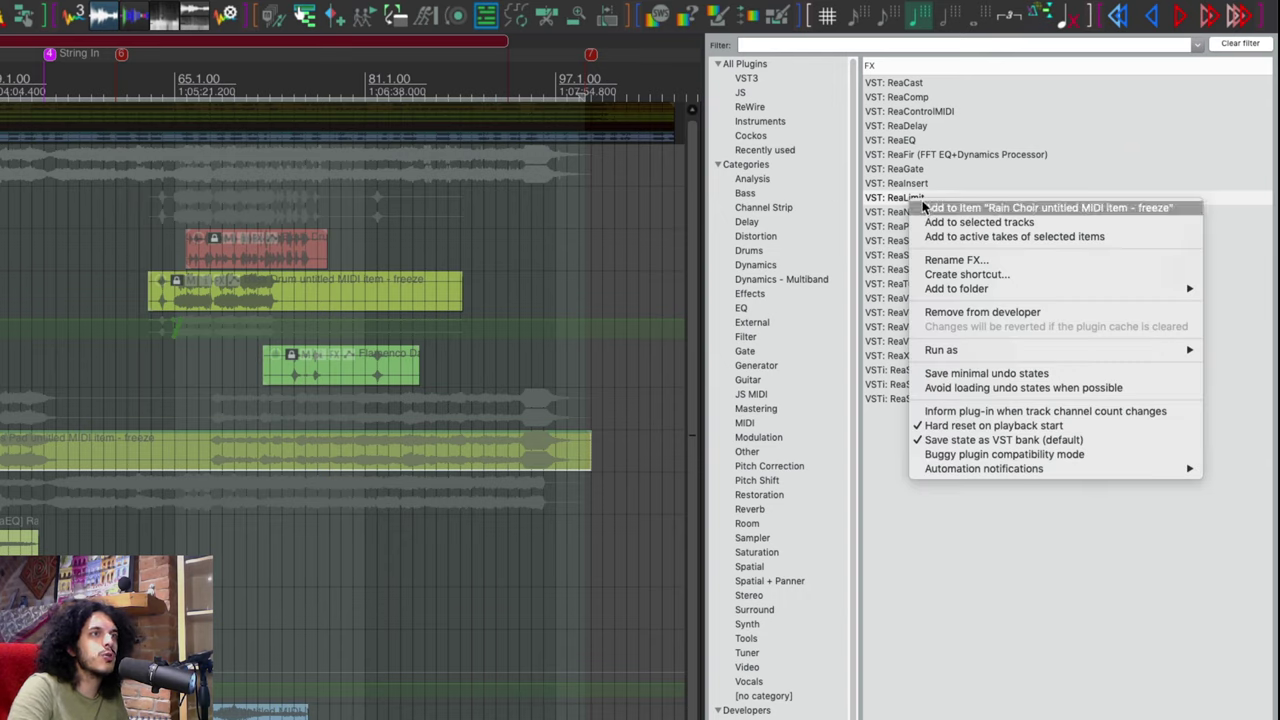
{"action": "left_click", "coordinate": [986, 275]}
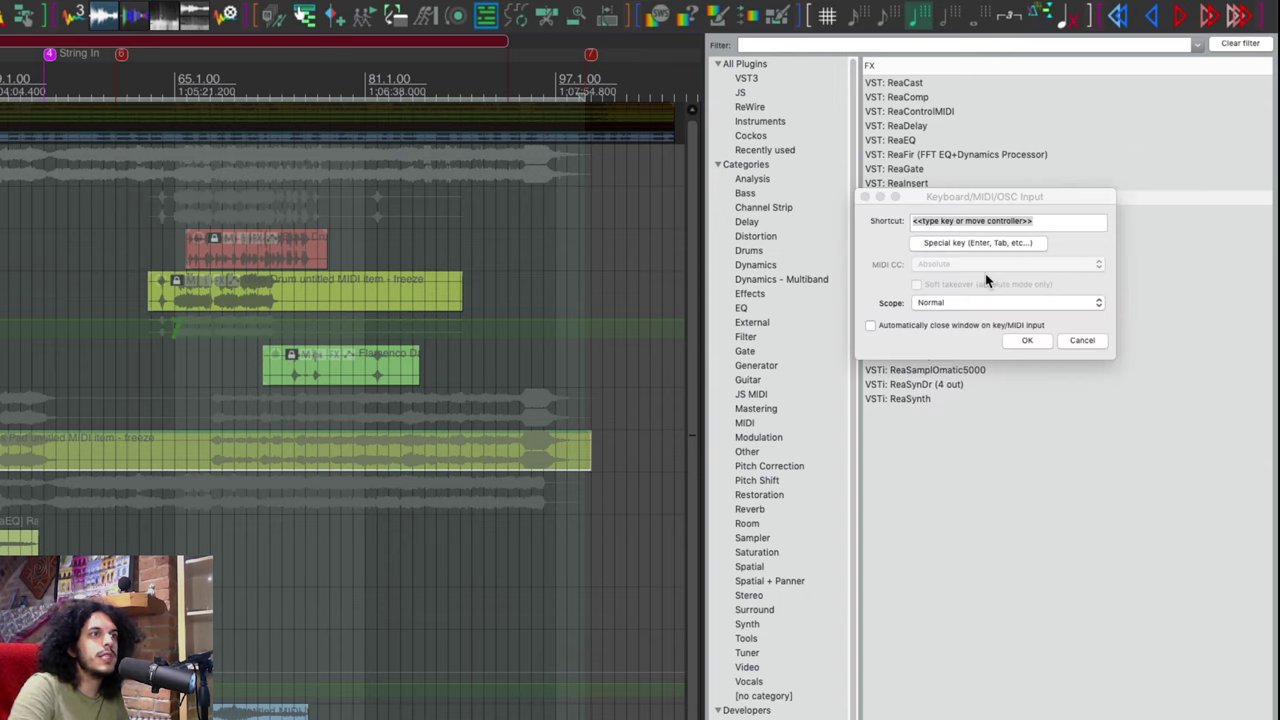
{"action": "left_click", "coordinate": [1077, 343]}
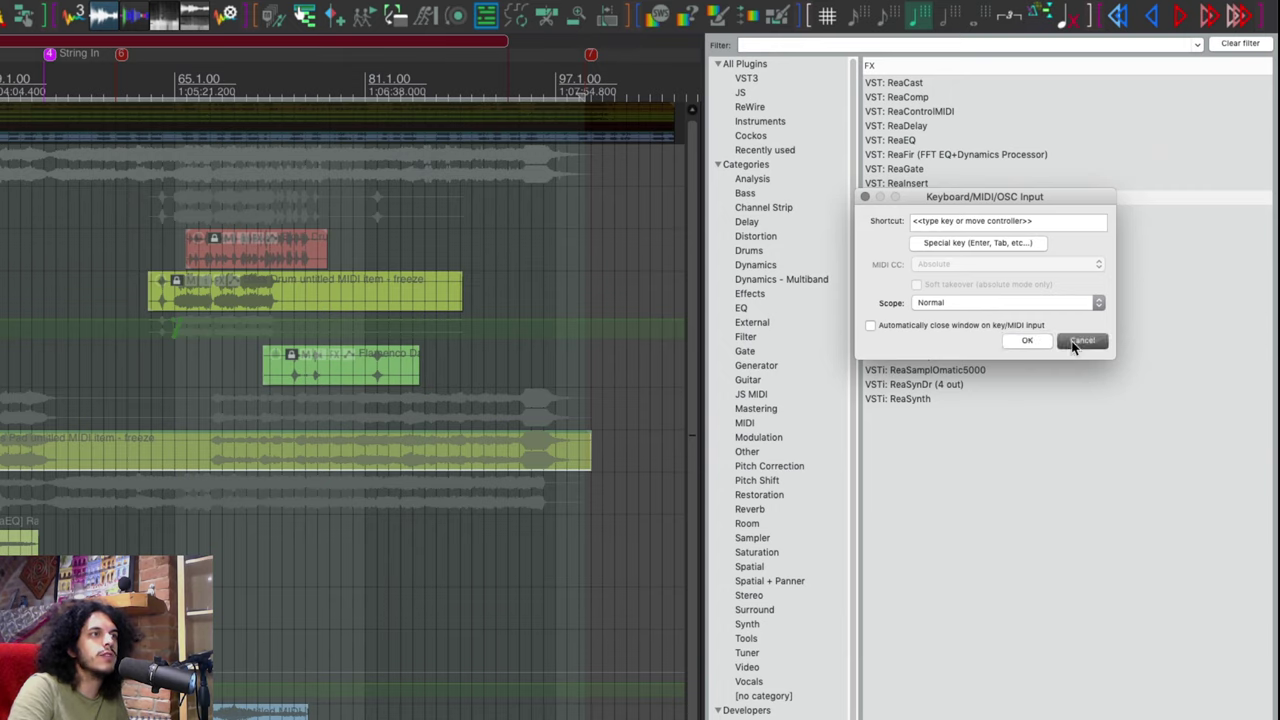
{"action": "left_click", "coordinate": [914, 125]}
{"action": "right_click", "coordinate": [914, 125]}
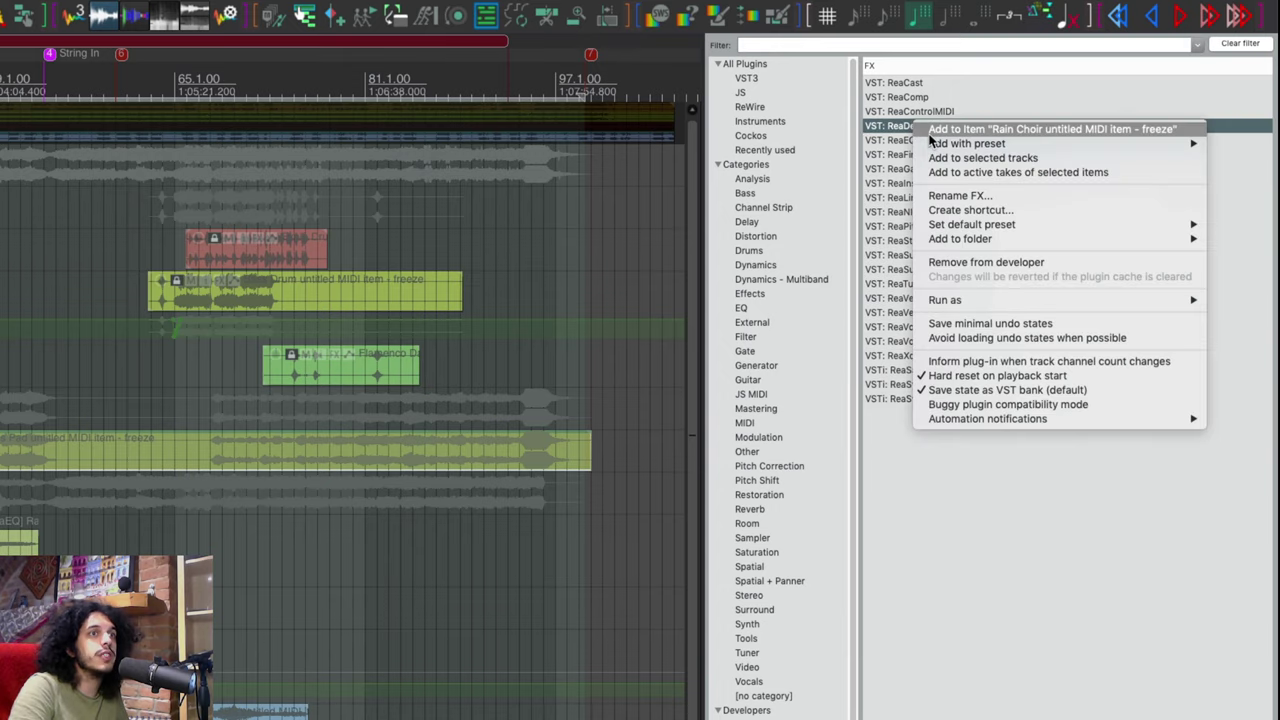
{"action": "left_click", "coordinate": [994, 211]}
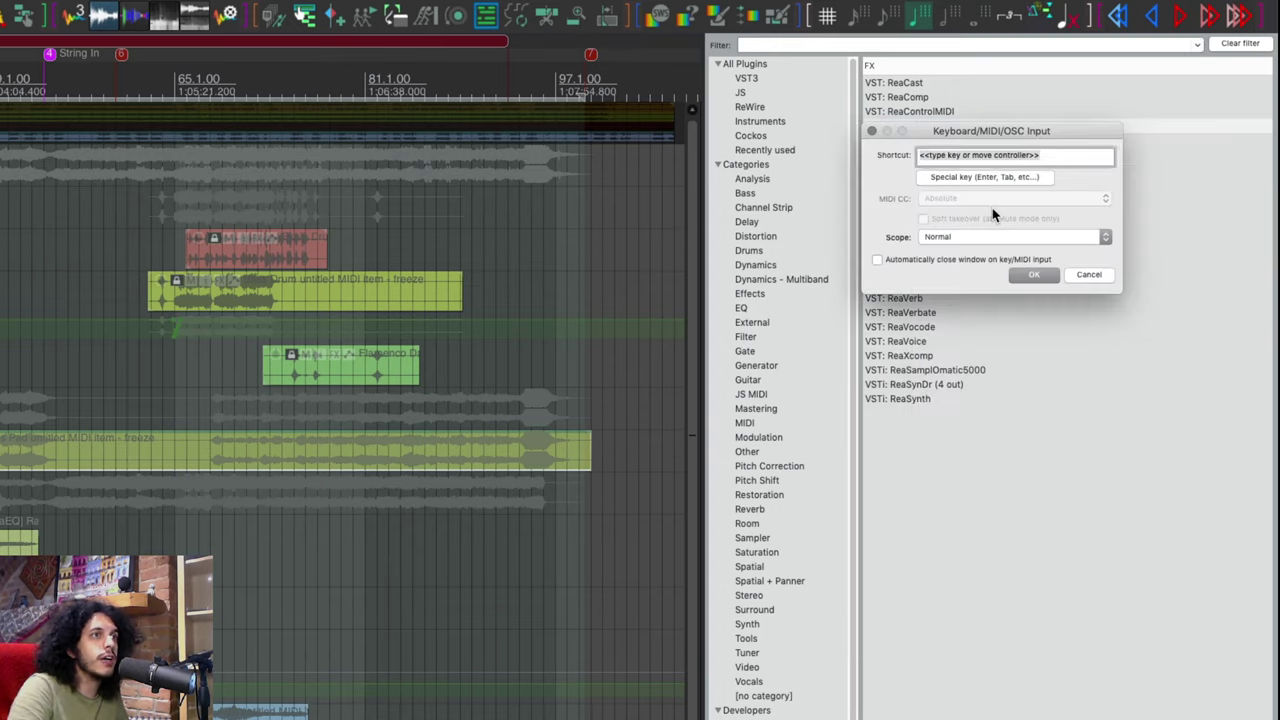
{"action": "left_click", "coordinate": [1089, 276]}
{"action": "right_click", "coordinate": [922, 356]}
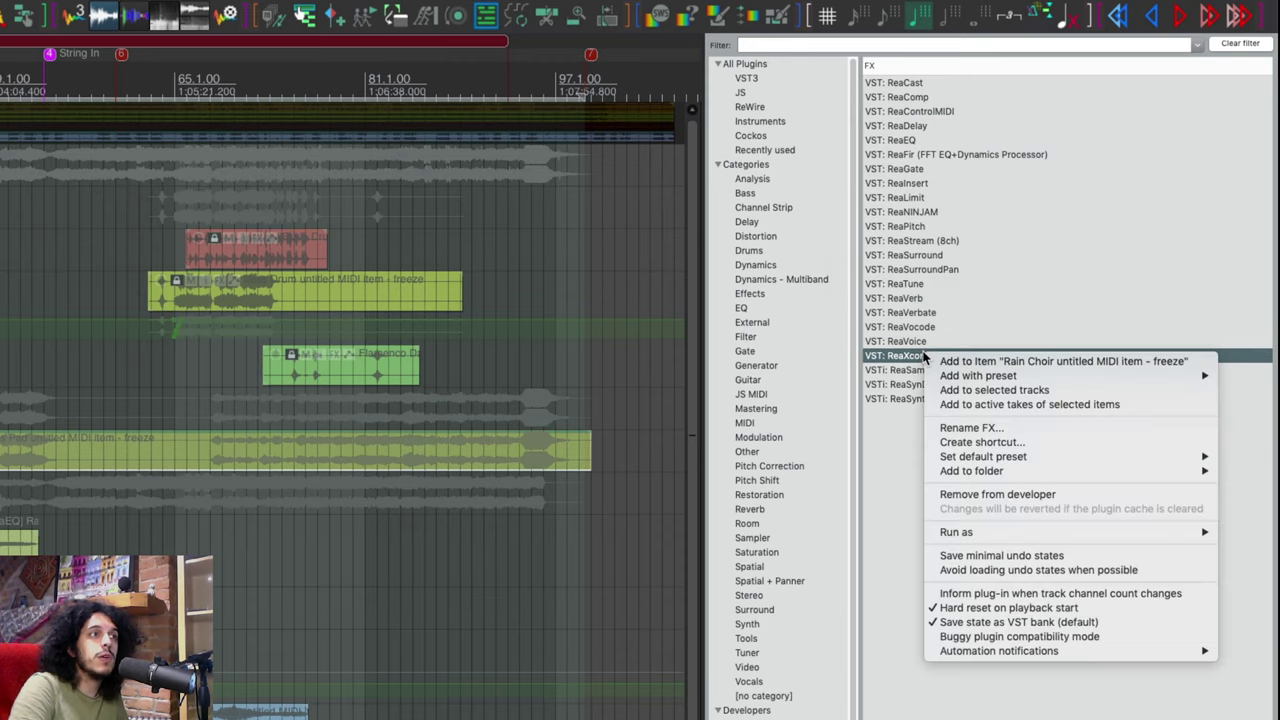
{"action": "left_click", "coordinate": [1001, 443]}
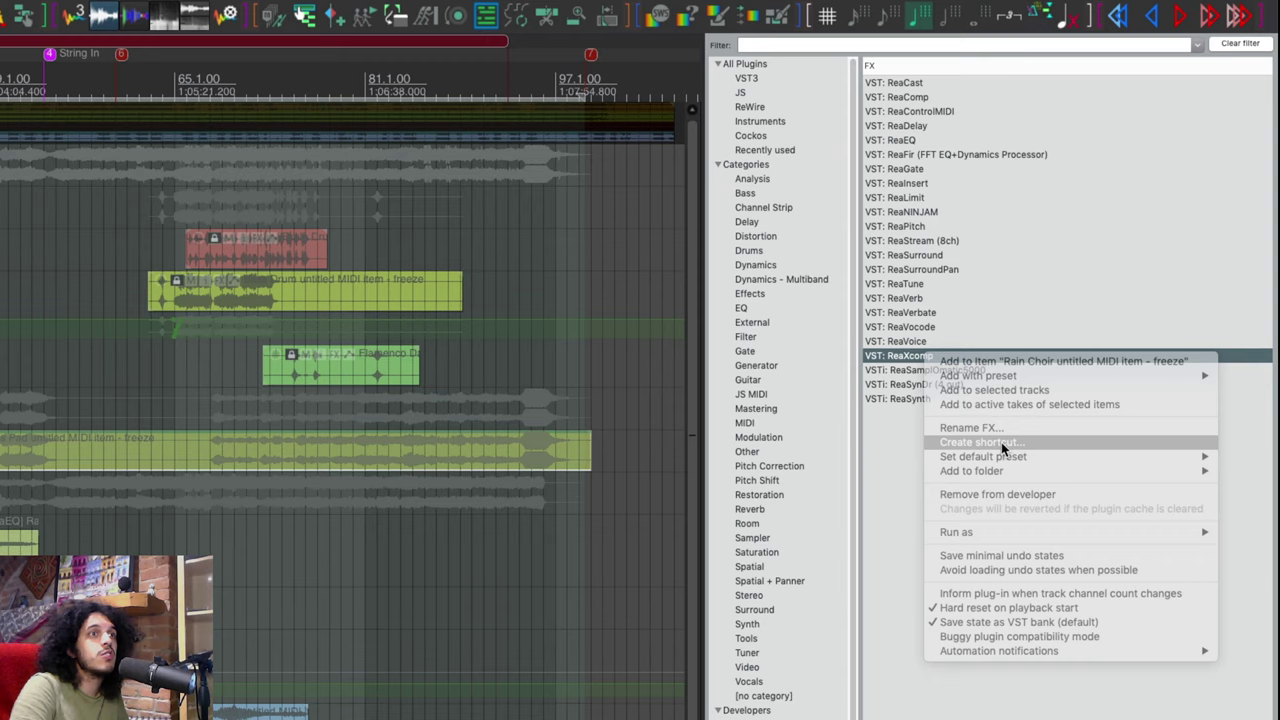
{"action": "left_click", "coordinate": [1100, 510]}
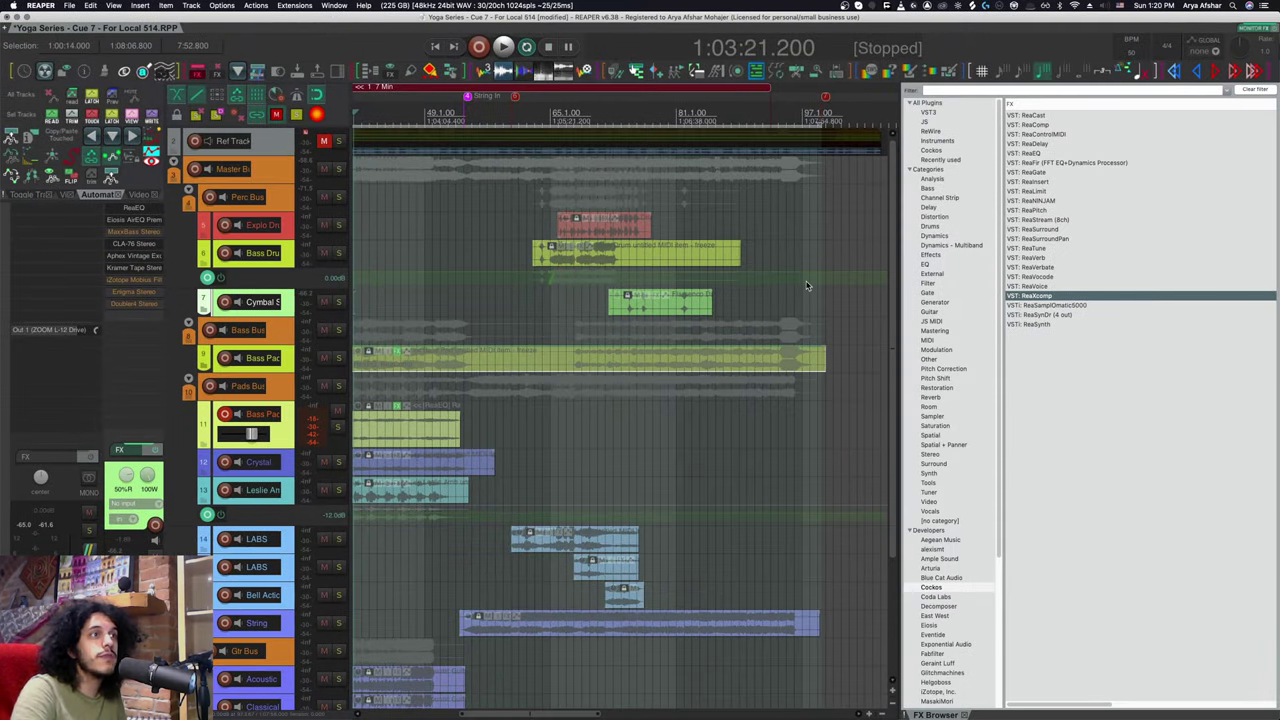
{"action": "left_click", "coordinate": [775, 228]}
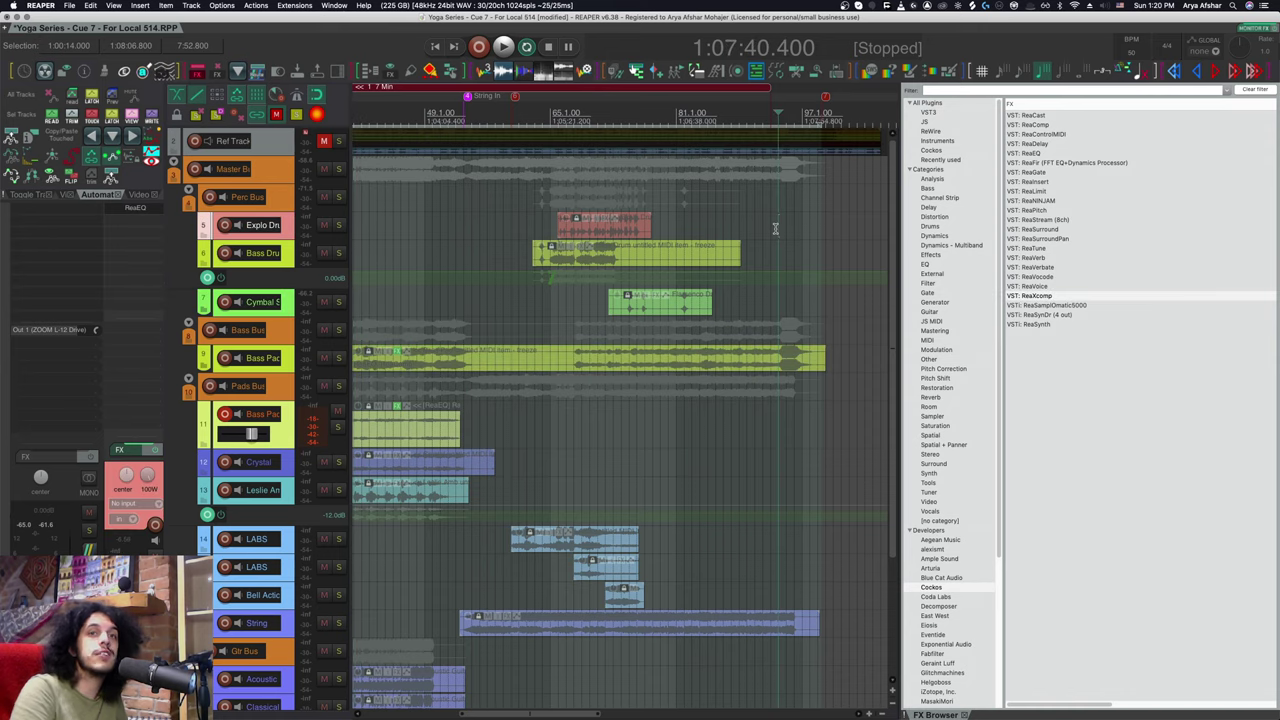
Show the action list from the Actions menu and filter it by 'insert fx'
{"action": "left_click", "coordinate": [256, 5]}
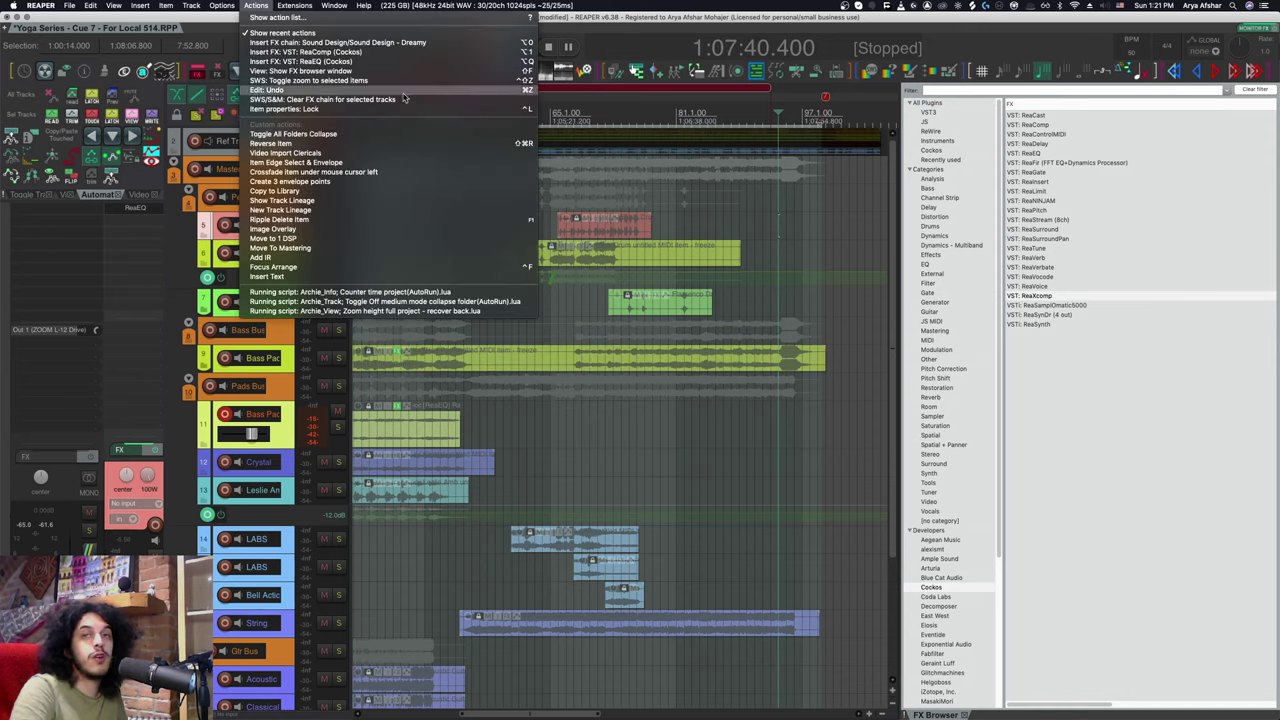
{"action": "left_click", "coordinate": [338, 22]}
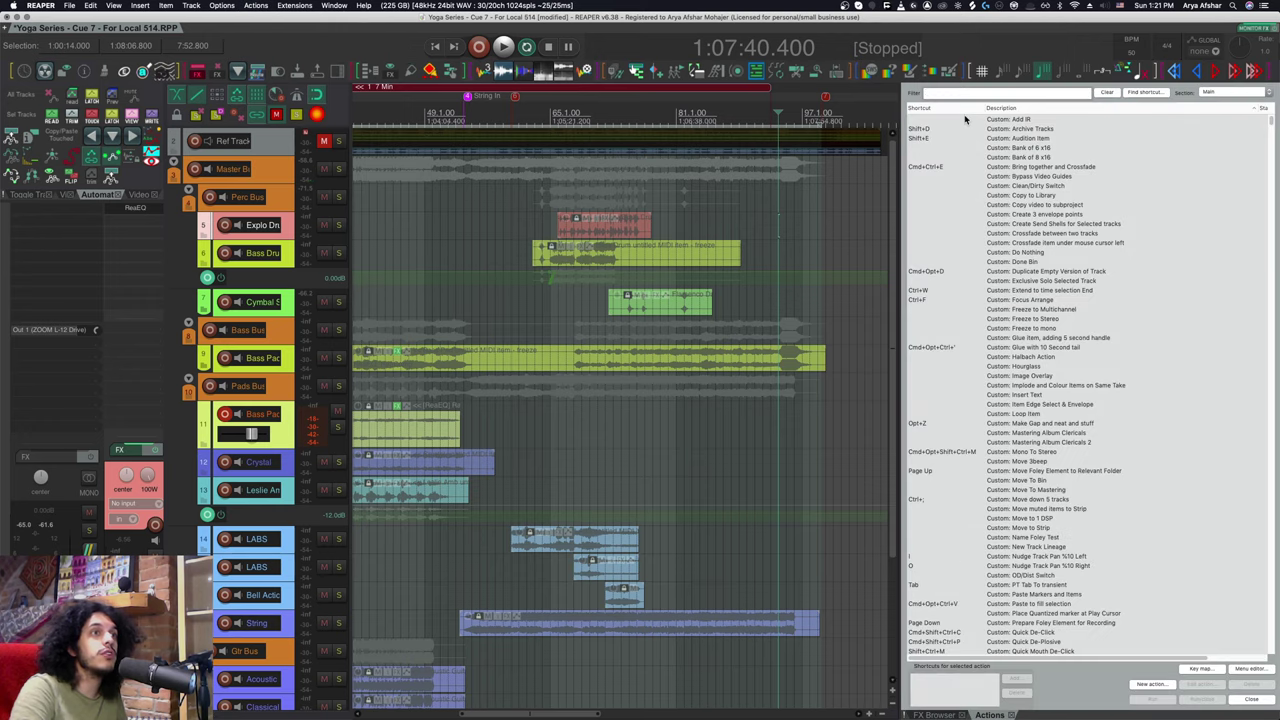
{"action": "type", "text": "insert fx"}
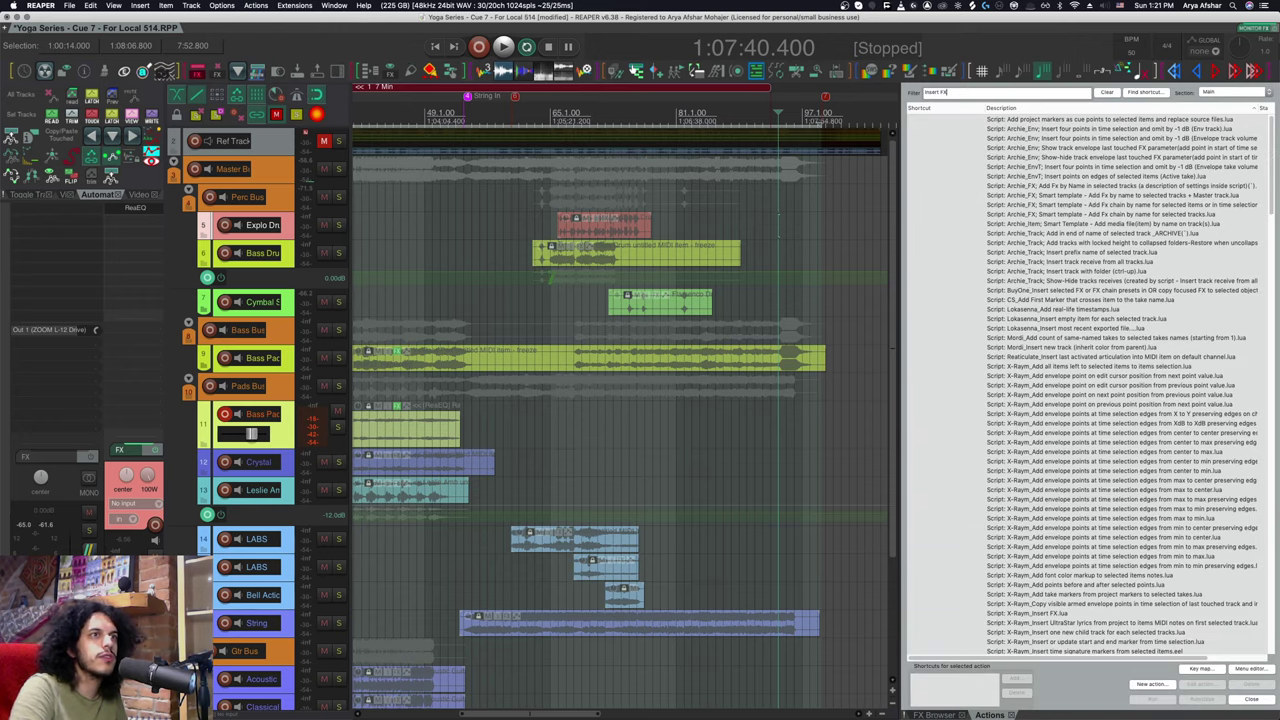
{"action": "scroll", "coordinate": [1050, 230], "scroll_direction": "down", "scroll_amount": 5}
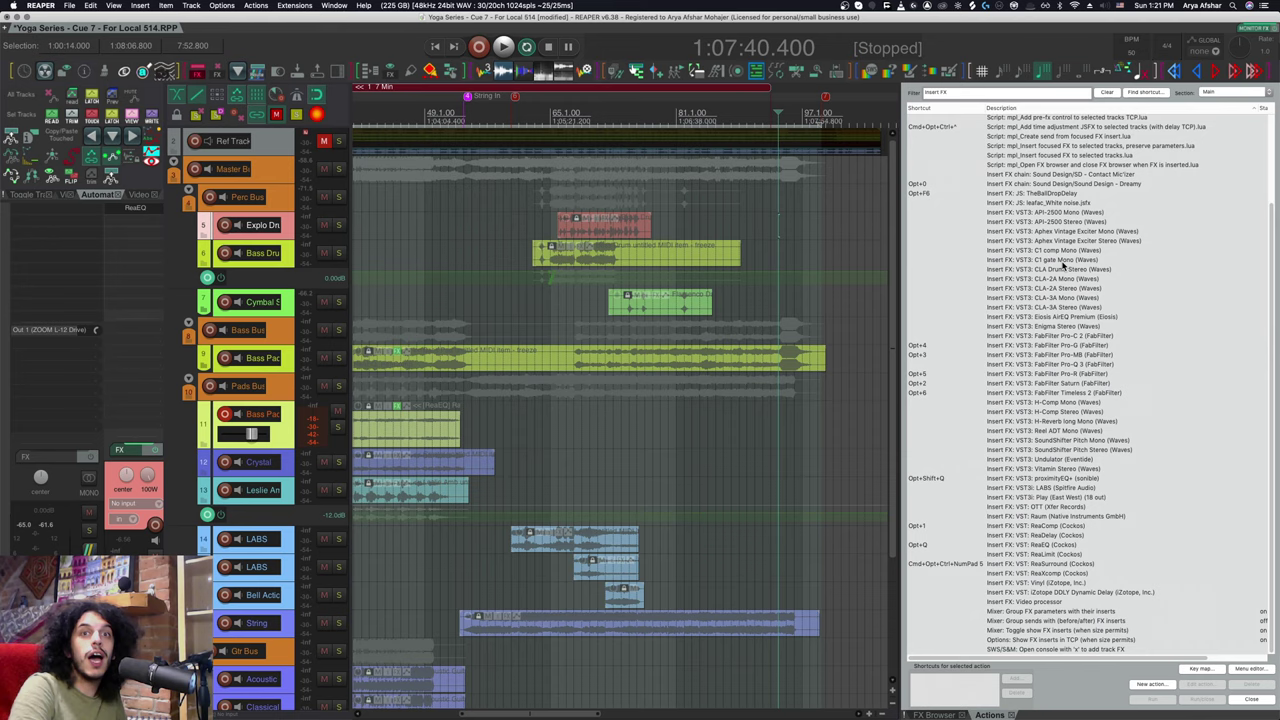
Select the ReaDelay, ReaLimit, ReaXcomp and OTT insert actions in turn
{"action": "left_click", "coordinate": [1064, 535]}
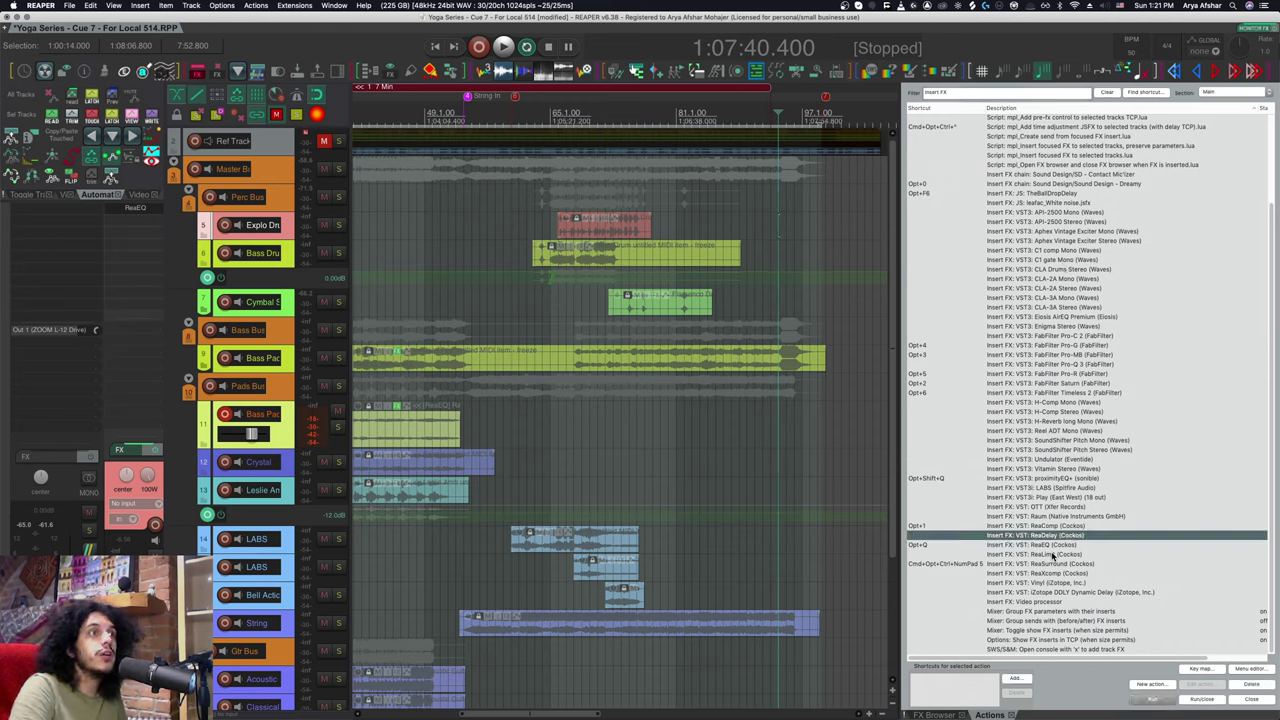
{"action": "left_click", "coordinate": [1052, 555]}
{"action": "left_click", "coordinate": [1055, 574]}
{"action": "left_click", "coordinate": [1046, 555]}
{"action": "left_click", "coordinate": [1044, 507]}
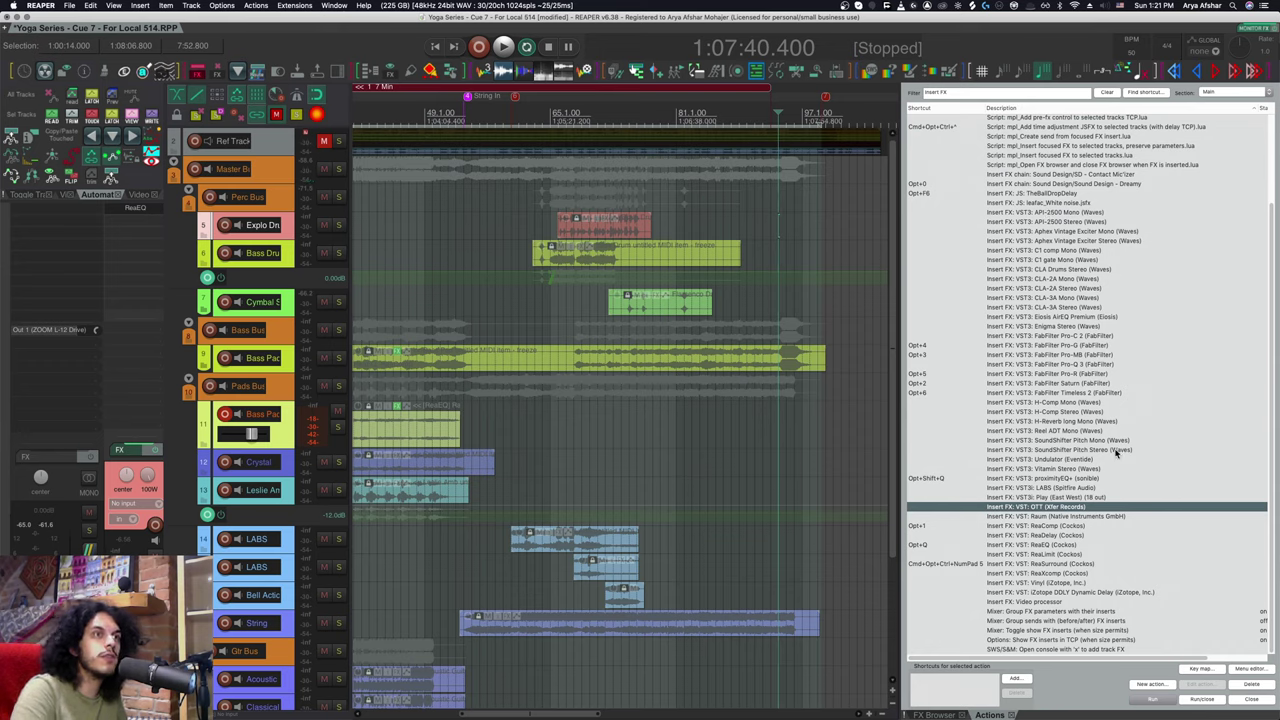
{"action": "left_click", "coordinate": [1074, 536]}
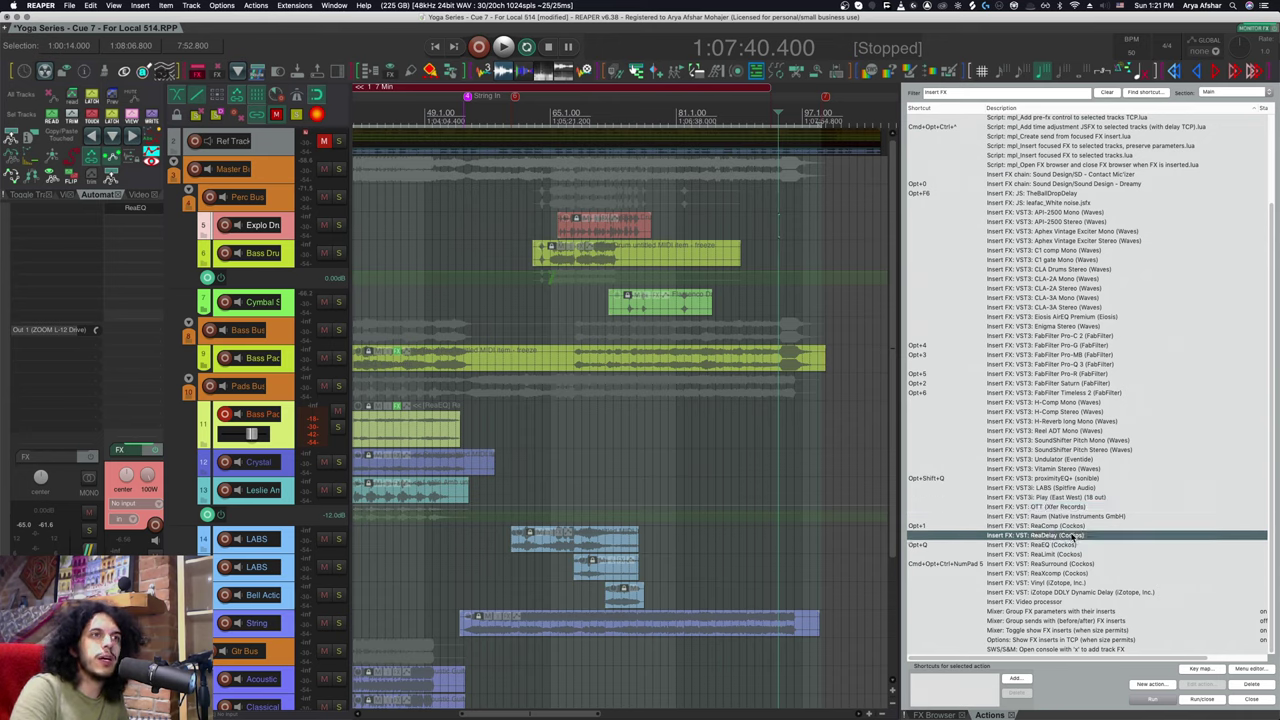
{"action": "left_click", "coordinate": [1068, 554]}
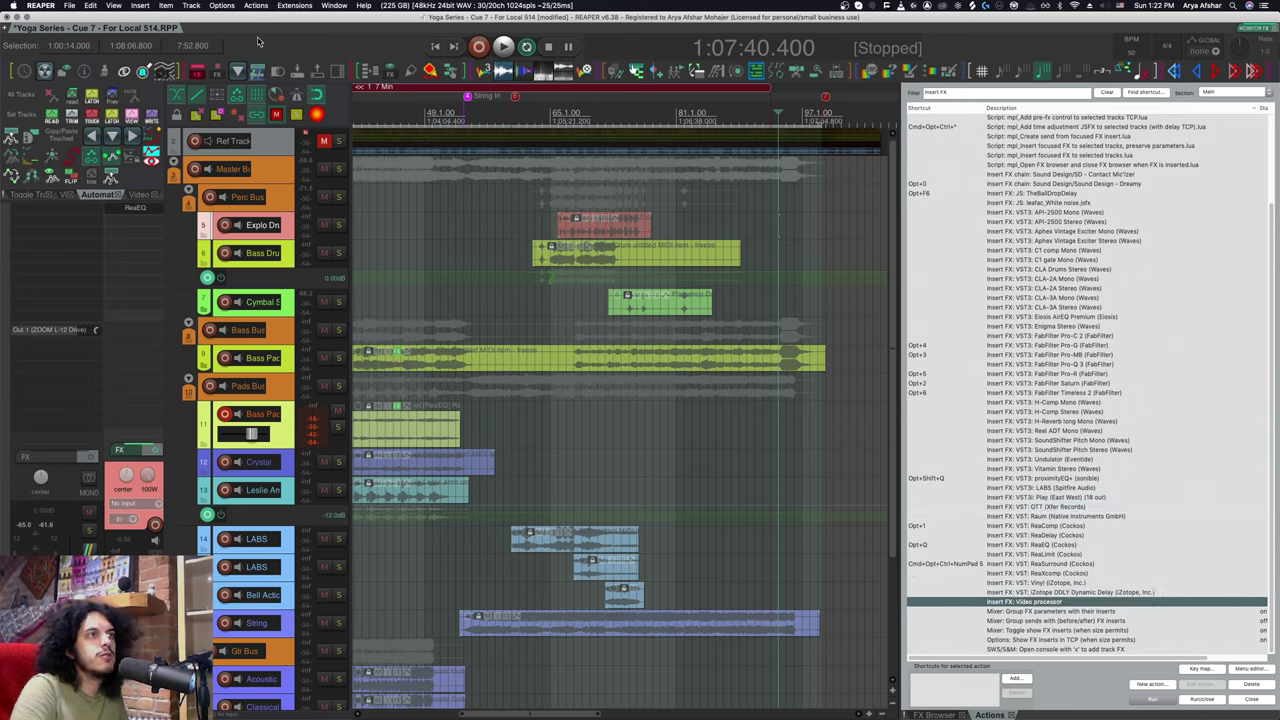
Open the menu and toolbar customisation window on Floating toolbar 11
{"action": "left_click", "coordinate": [1150, 601]}
{"action": "left_click", "coordinate": [221, 6]}
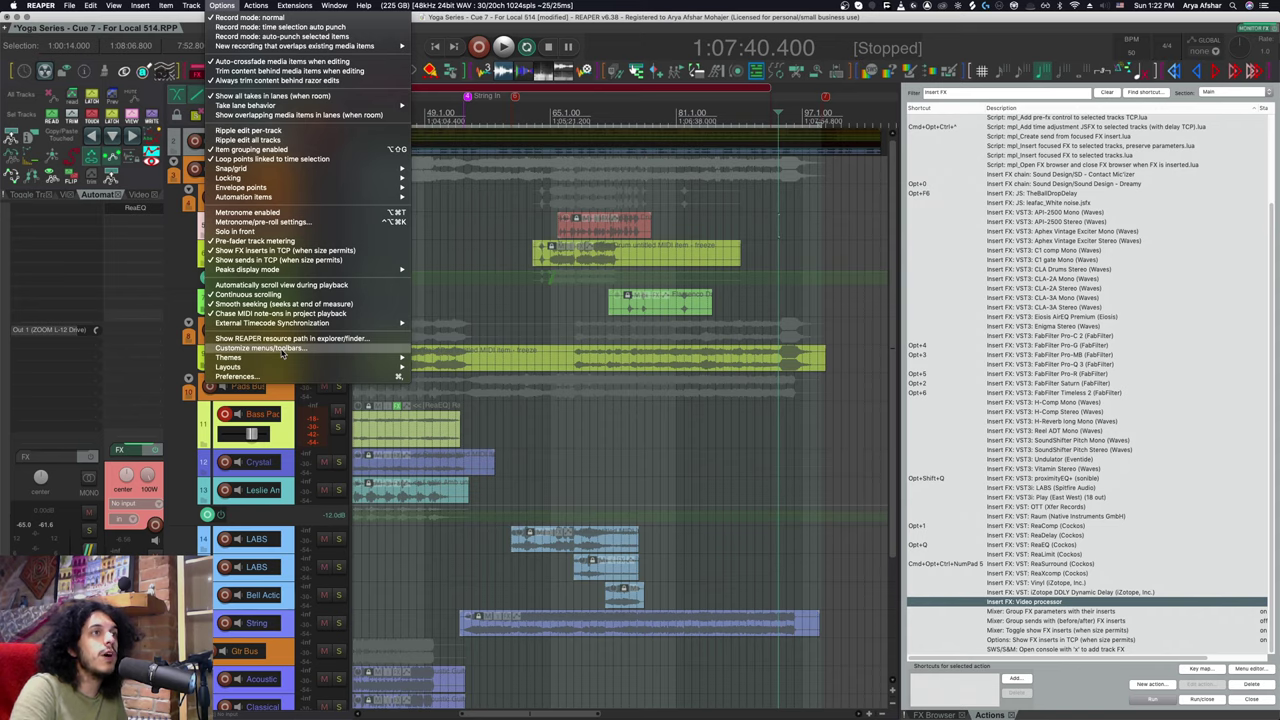
{"action": "left_click", "coordinate": [283, 349]}
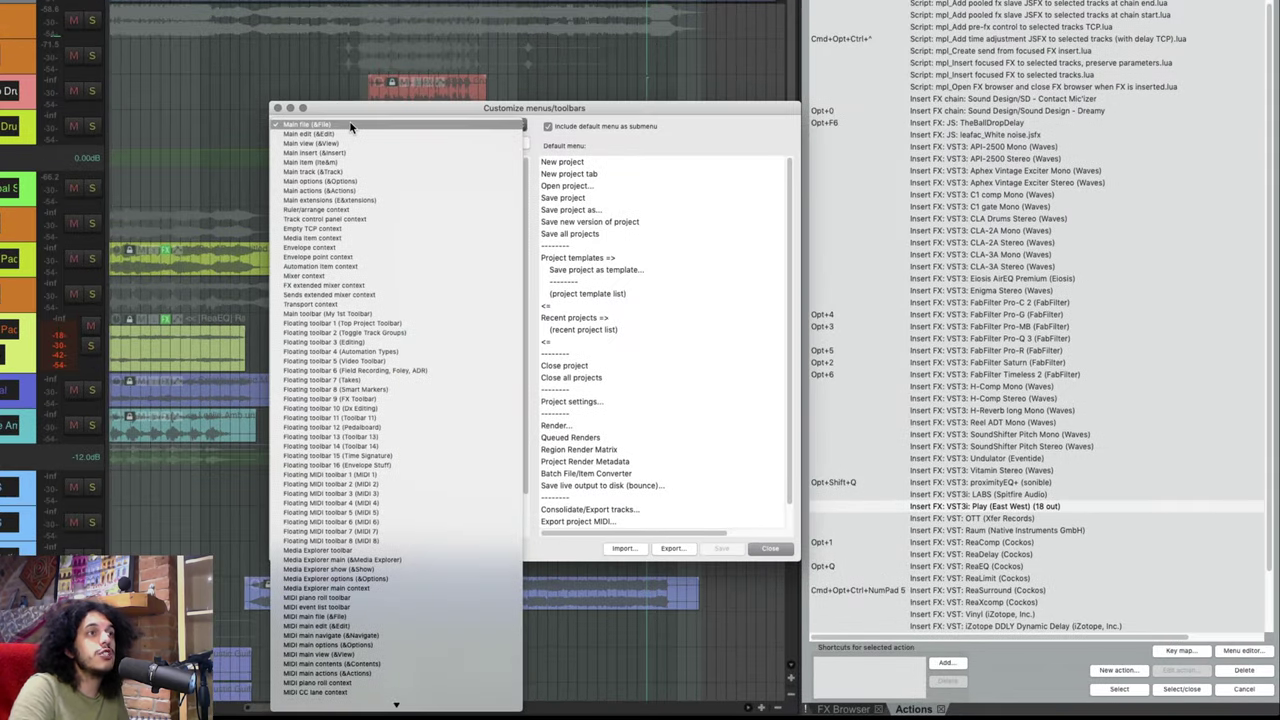
{"action": "left_click", "coordinate": [387, 422]}
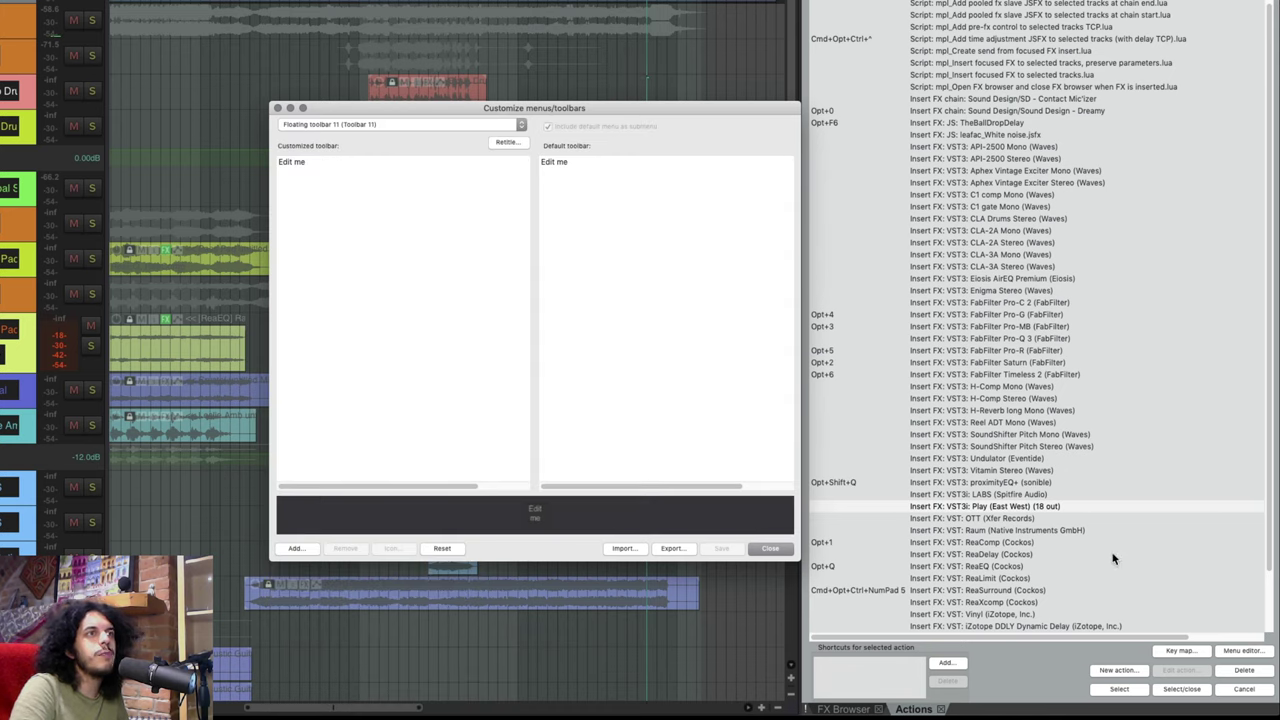
Add the ReaDelay, ReaLimit and ReaXcomp insert actions to the toolbar
{"action": "left_click", "coordinate": [1032, 522]}
{"action": "scroll", "coordinate": [1025, 543], "scroll_direction": "down", "scroll_amount": 1}
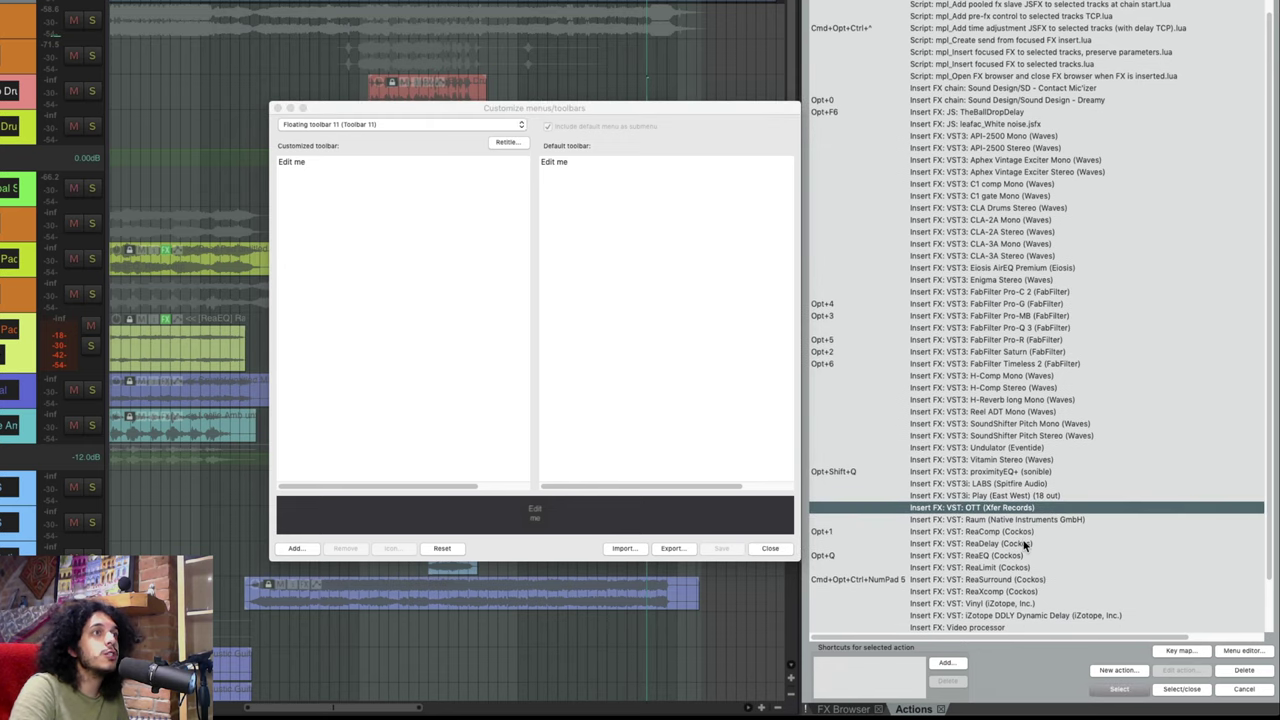
{"action": "scroll", "coordinate": [1025, 543], "scroll_direction": "down", "scroll_amount": 3}
{"action": "left_click", "coordinate": [1001, 489]}
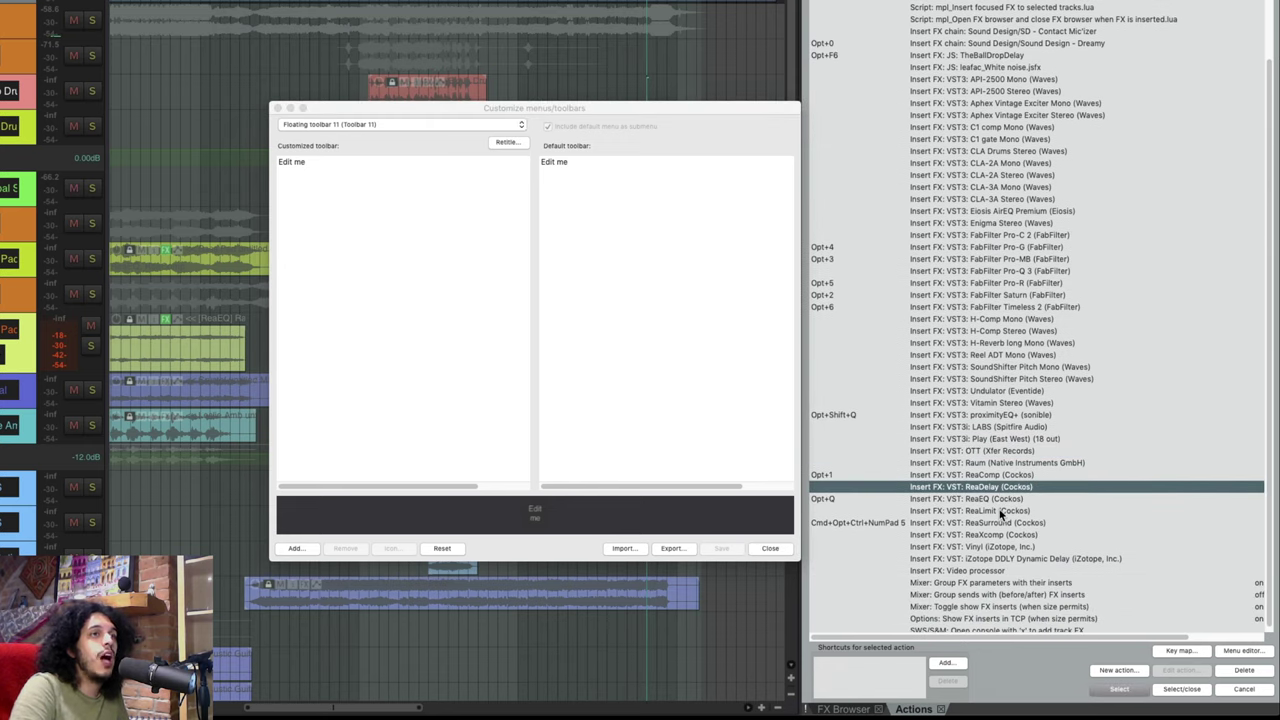
{"action": "left_click", "coordinate": [1000, 512], "text": "super"}
{"action": "left_click", "coordinate": [990, 536], "text": "super"}
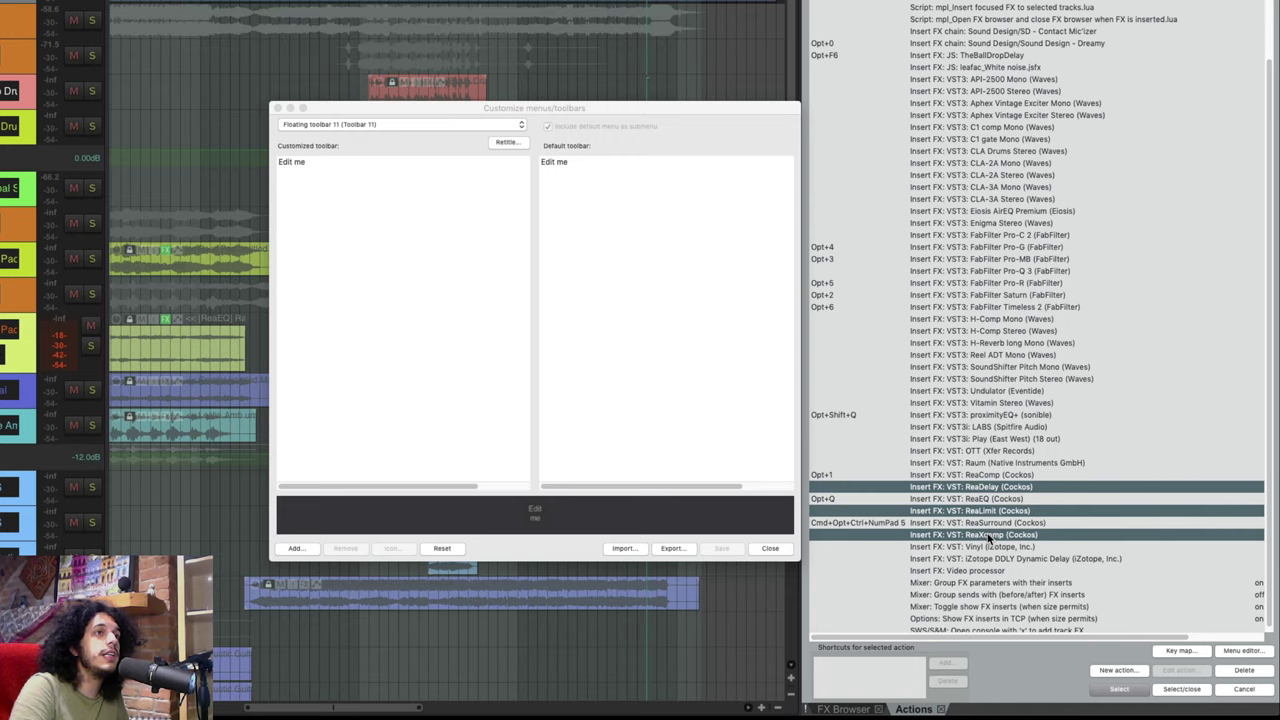
{"action": "left_click", "coordinate": [1115, 689]}
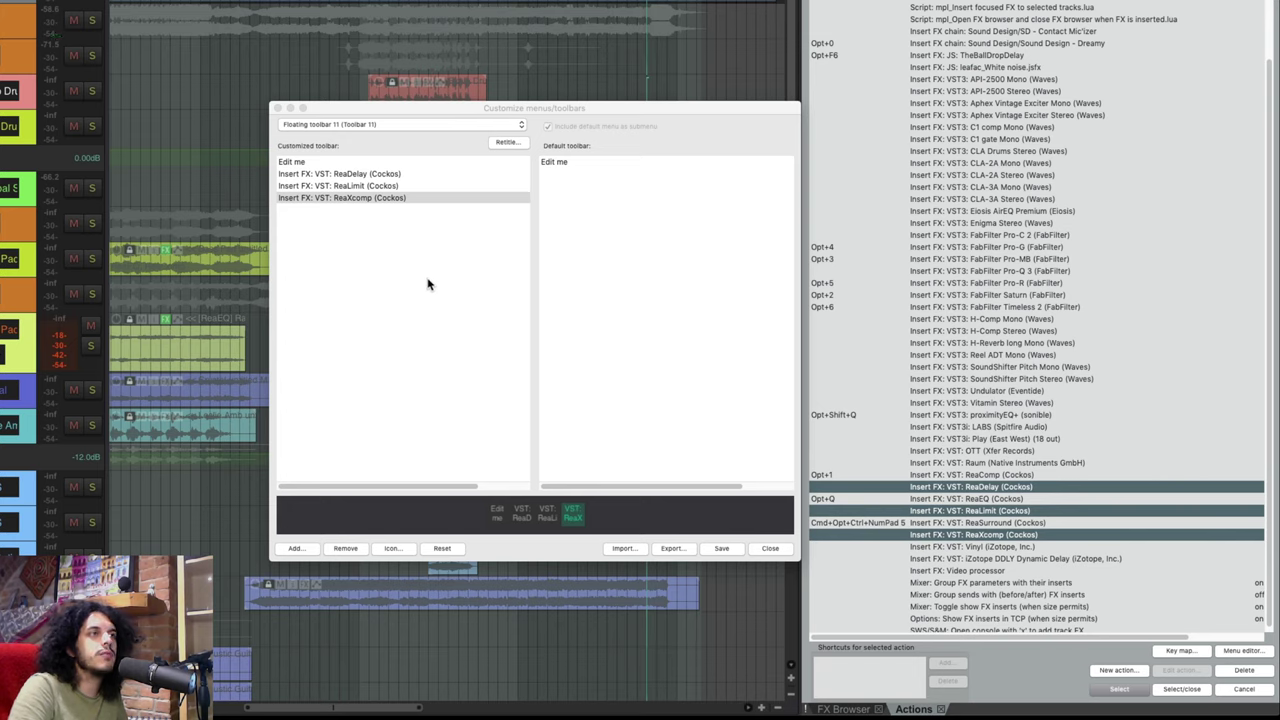
Label the ReaDelay and ReaLimit buttons with text icons 'ReaDly' and 'Limit'
{"action": "right_click", "coordinate": [323, 174]}
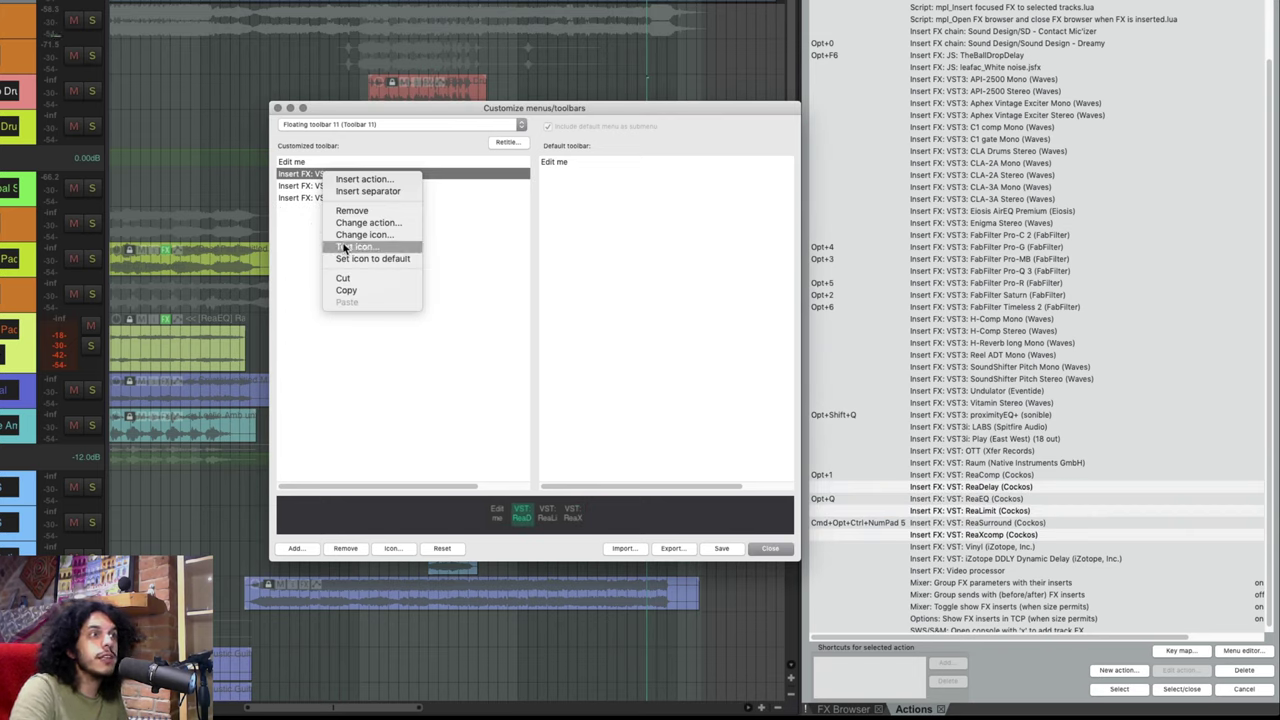
{"action": "left_click", "coordinate": [345, 248]}
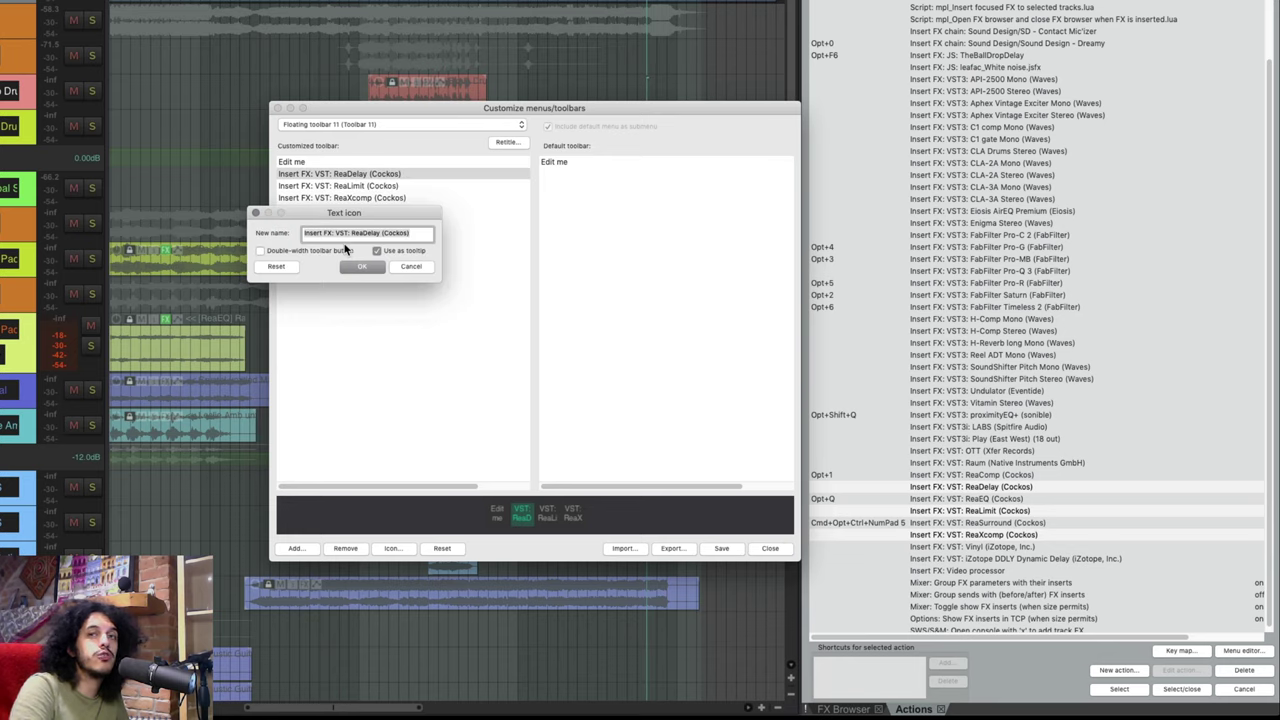
{"action": "type", "text": "ReaDly"}
{"action": "key", "text": "Return"}
{"action": "right_click", "coordinate": [337, 186]}
{"action": "left_click", "coordinate": [365, 259]}
{"action": "type", "text": "Limit"}
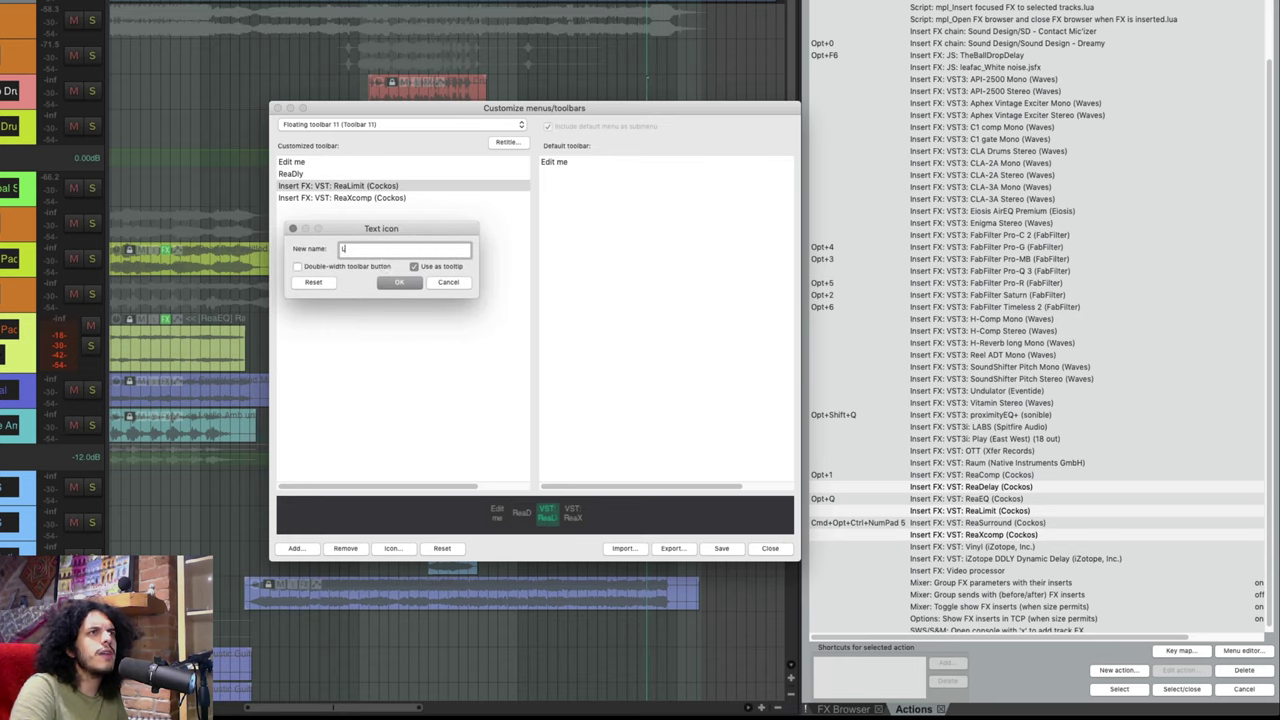
{"action": "key", "text": "Return"}
Label the ReaXcomp button 'XComp' and make it double-width
{"action": "right_click", "coordinate": [334, 198]}
{"action": "left_click", "coordinate": [386, 271]}
{"action": "type", "text": "XComp"}
{"action": "key", "text": "Return"}
{"action": "right_click", "coordinate": [334, 198]}
{"action": "left_click", "coordinate": [365, 271]}
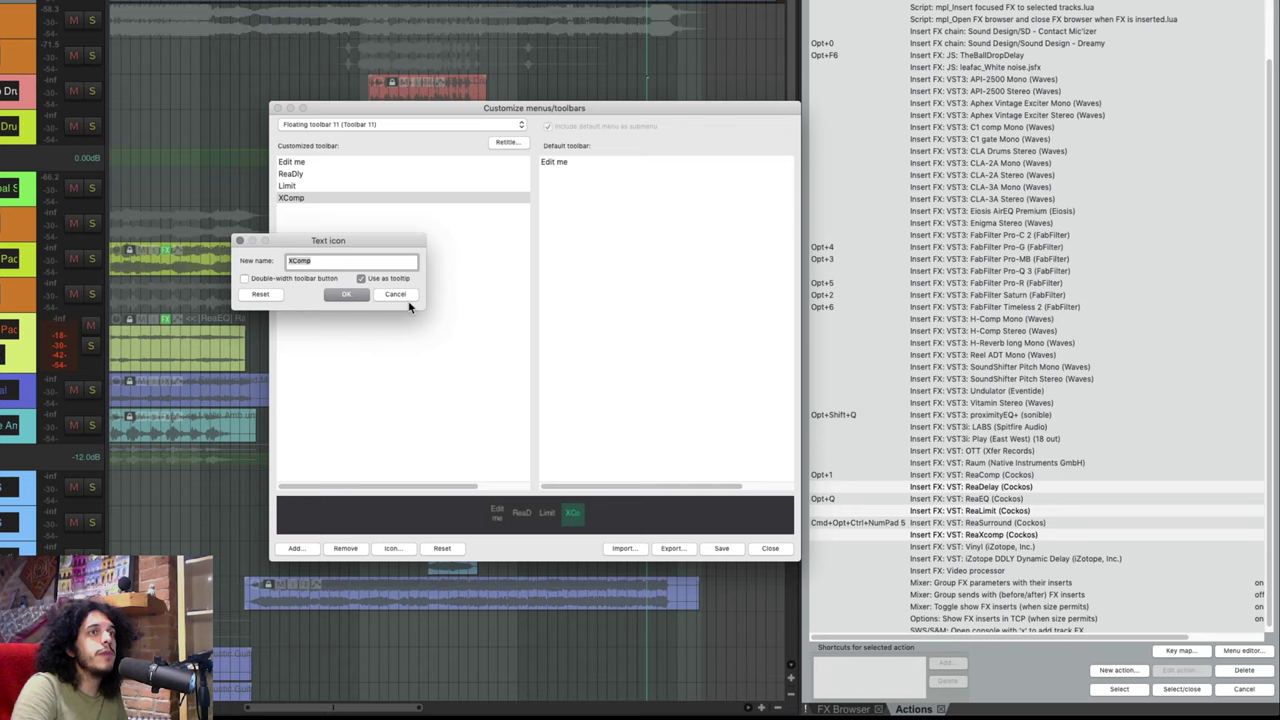
{"action": "left_click", "coordinate": [245, 278]}
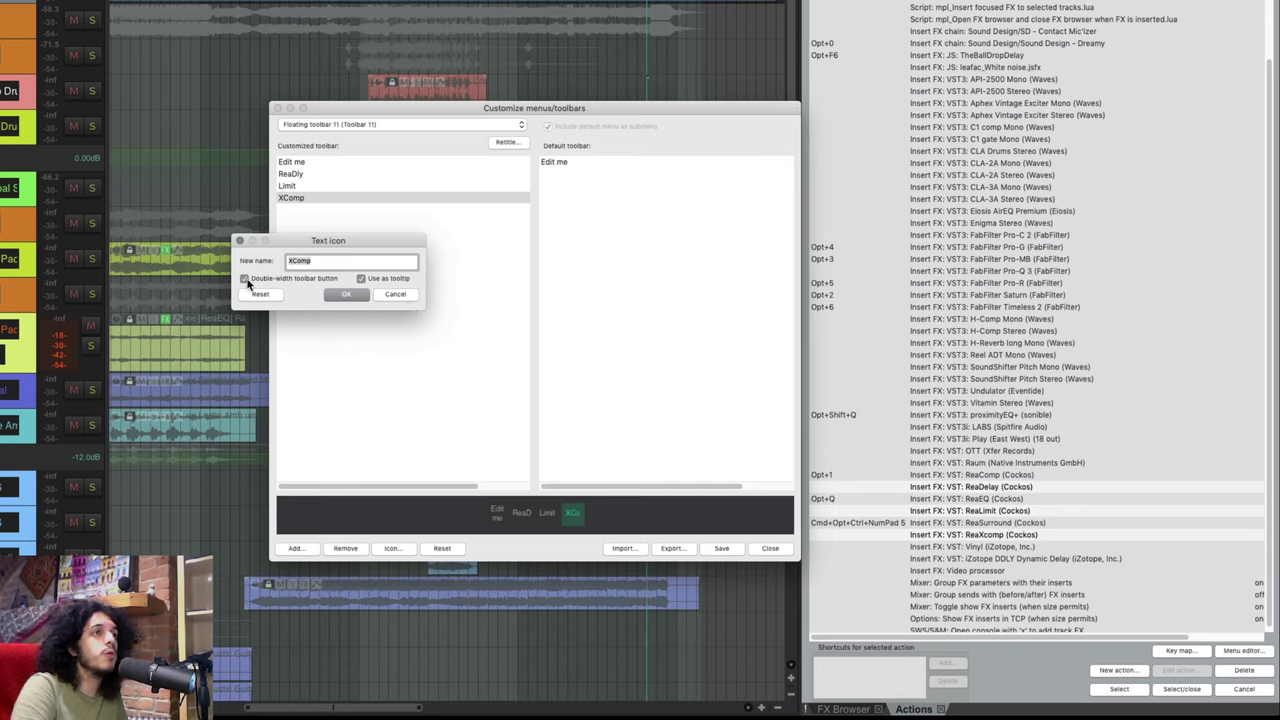
{"action": "left_click", "coordinate": [344, 296]}
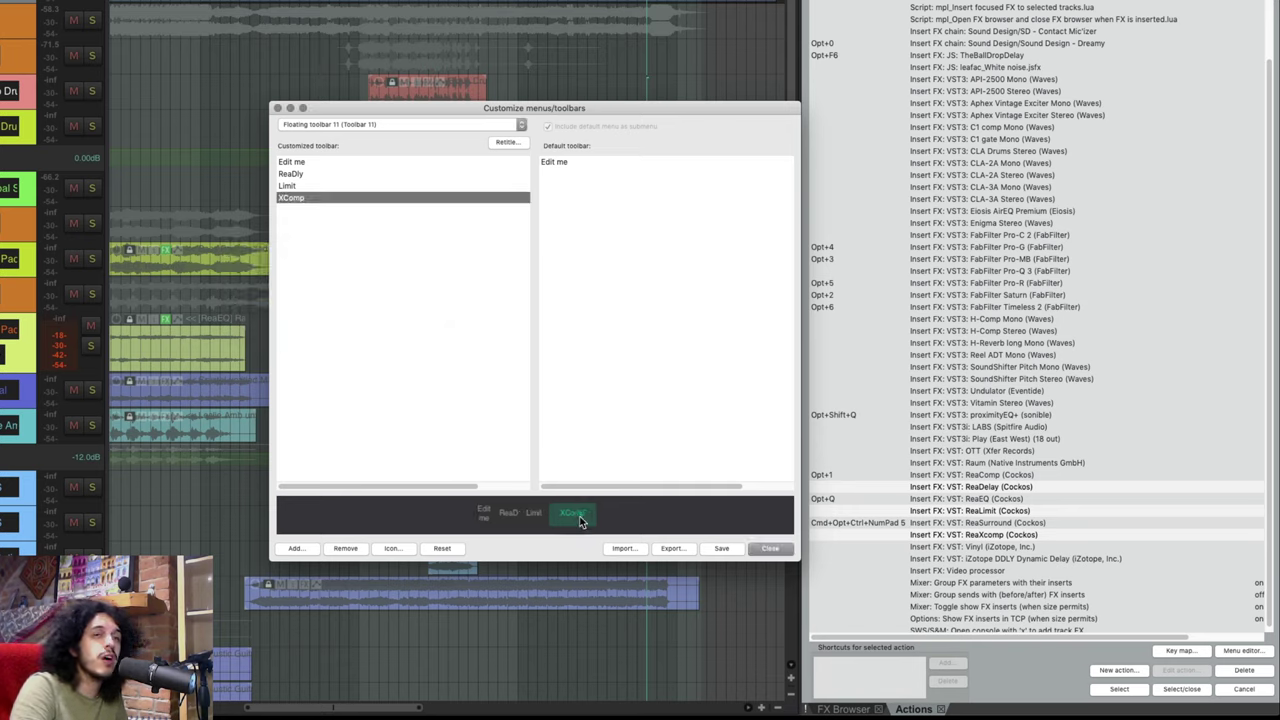
Save the customized Floating toolbar 11
{"action": "left_click", "coordinate": [310, 187]}
{"action": "right_click", "coordinate": [310, 187]}
{"action": "left_click", "coordinate": [721, 548]}
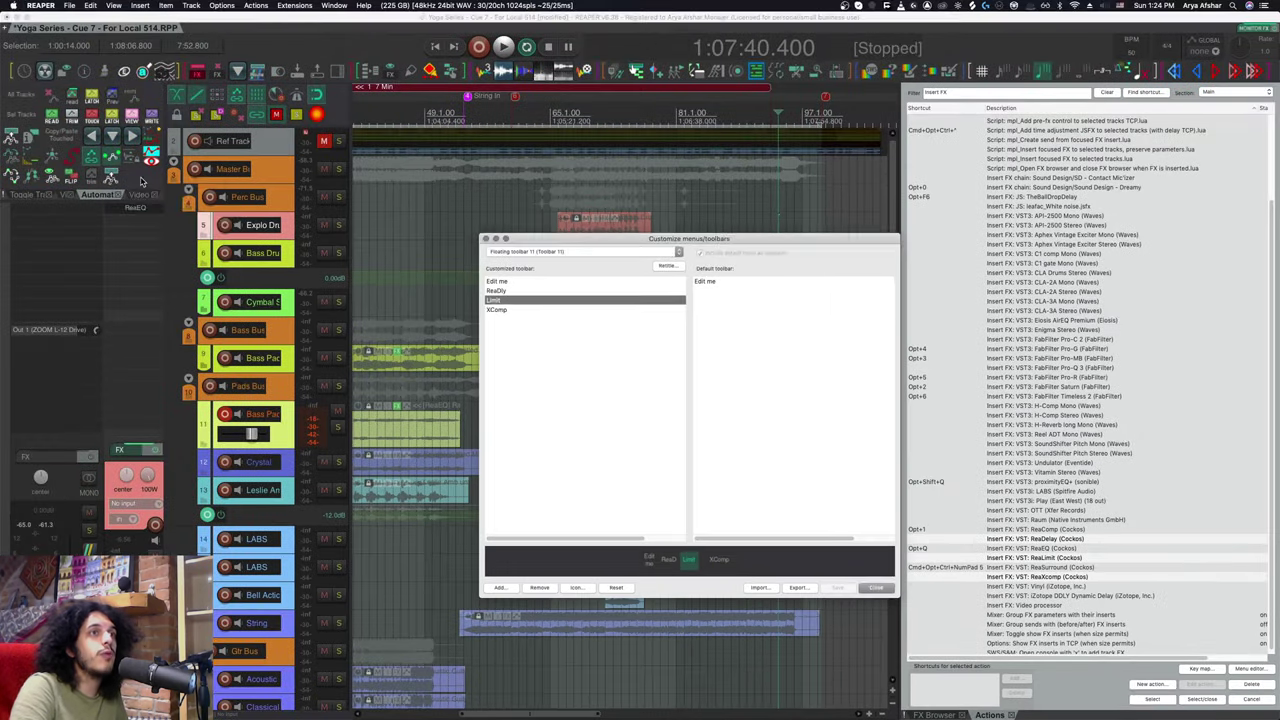
Open Toolbar 11 as a floating toolbar and insert ReaLimit on the Master Bus
{"action": "right_click", "coordinate": [141, 181]}
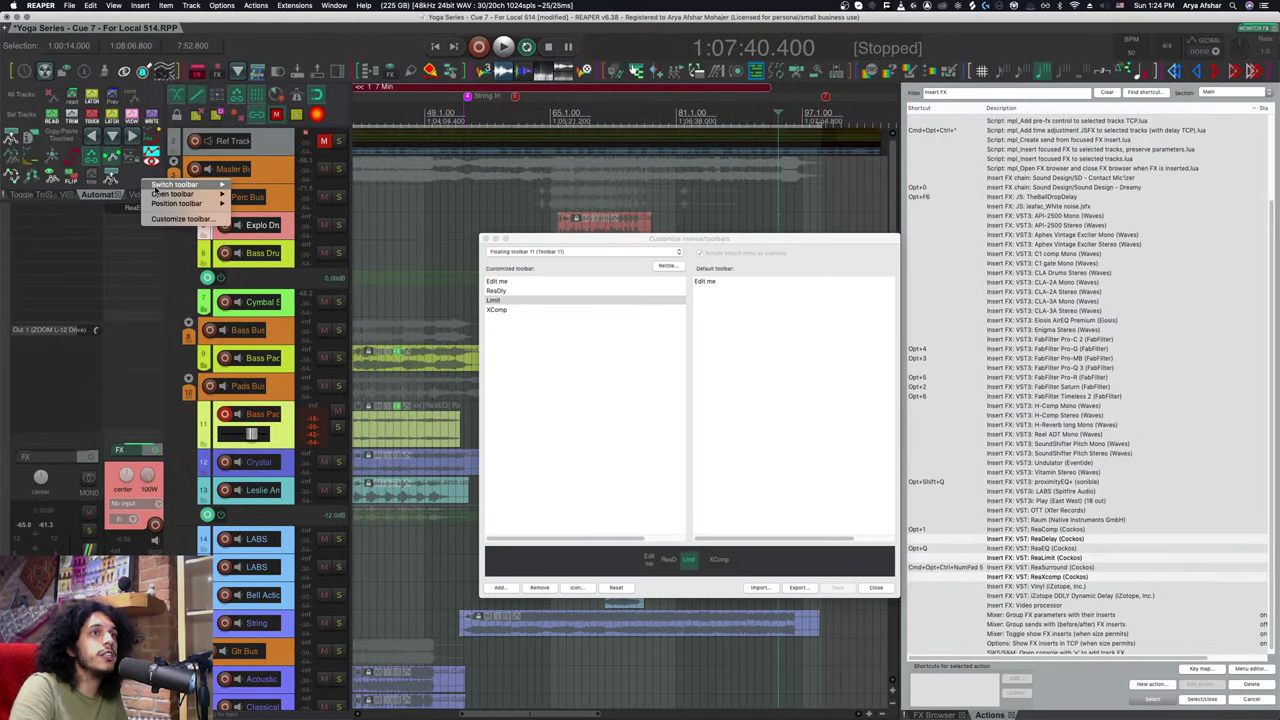
{"action": "mouse_move", "coordinate": [190, 197]}
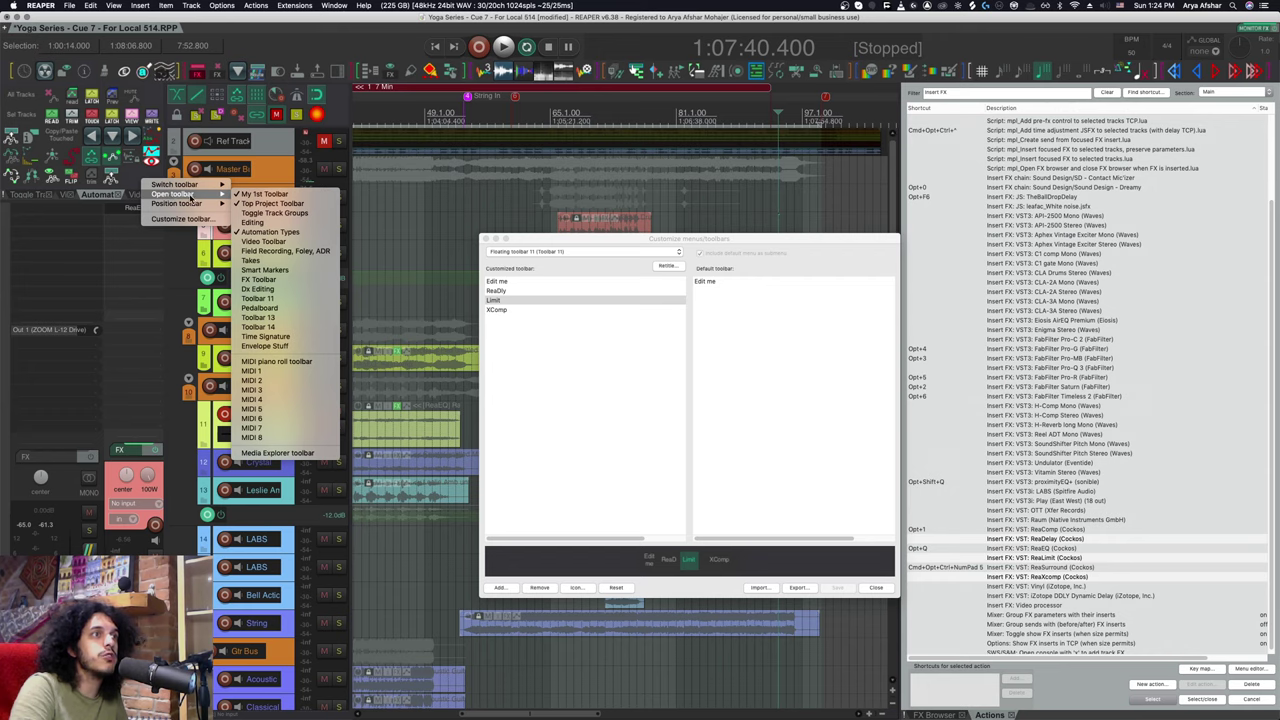
{"action": "left_click", "coordinate": [282, 300]}
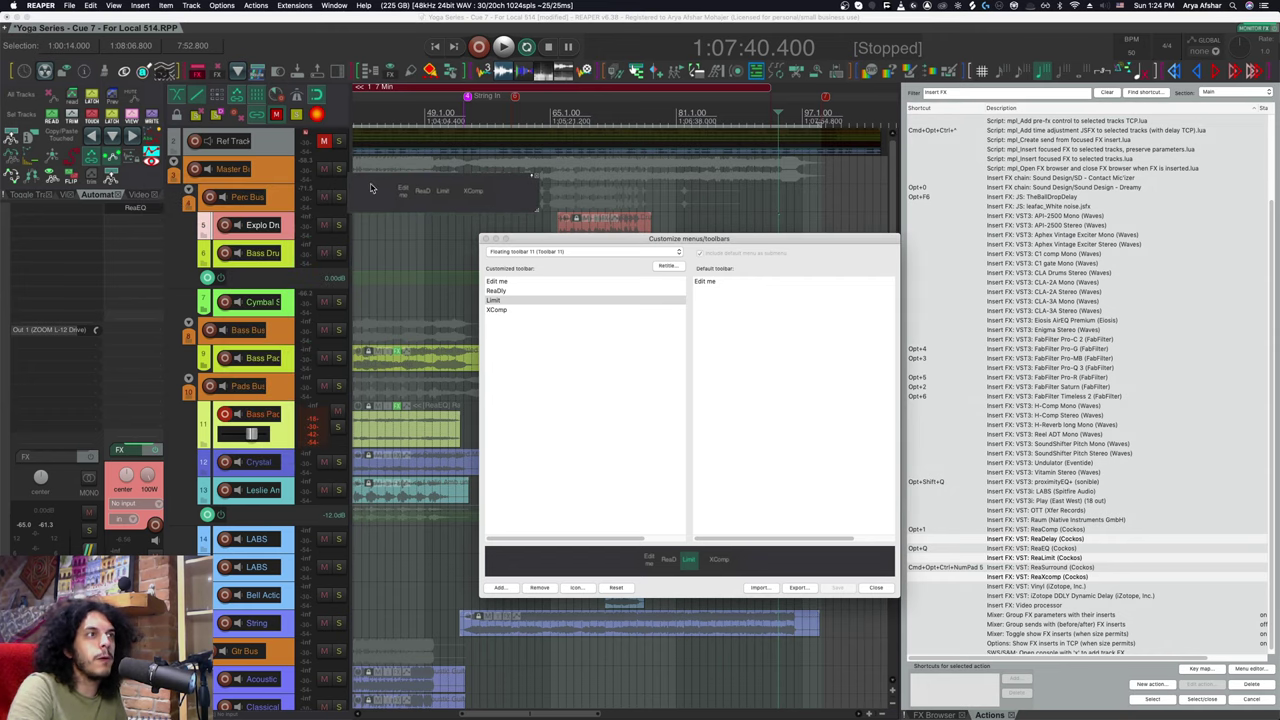
{"action": "left_click", "coordinate": [269, 167]}
{"action": "left_click", "coordinate": [443, 192]}
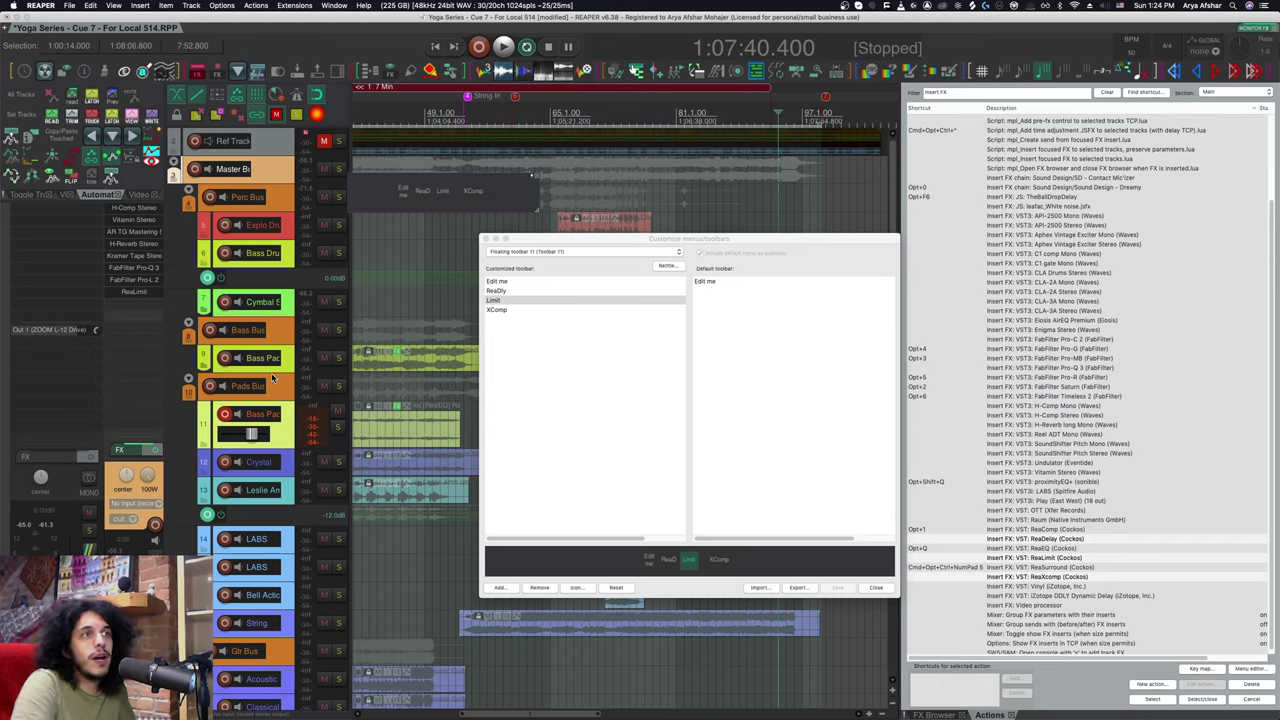
Insert ReaXcomp on the Perc Bus, save the project, and close the plugin window
{"action": "left_click", "coordinate": [282, 200]}
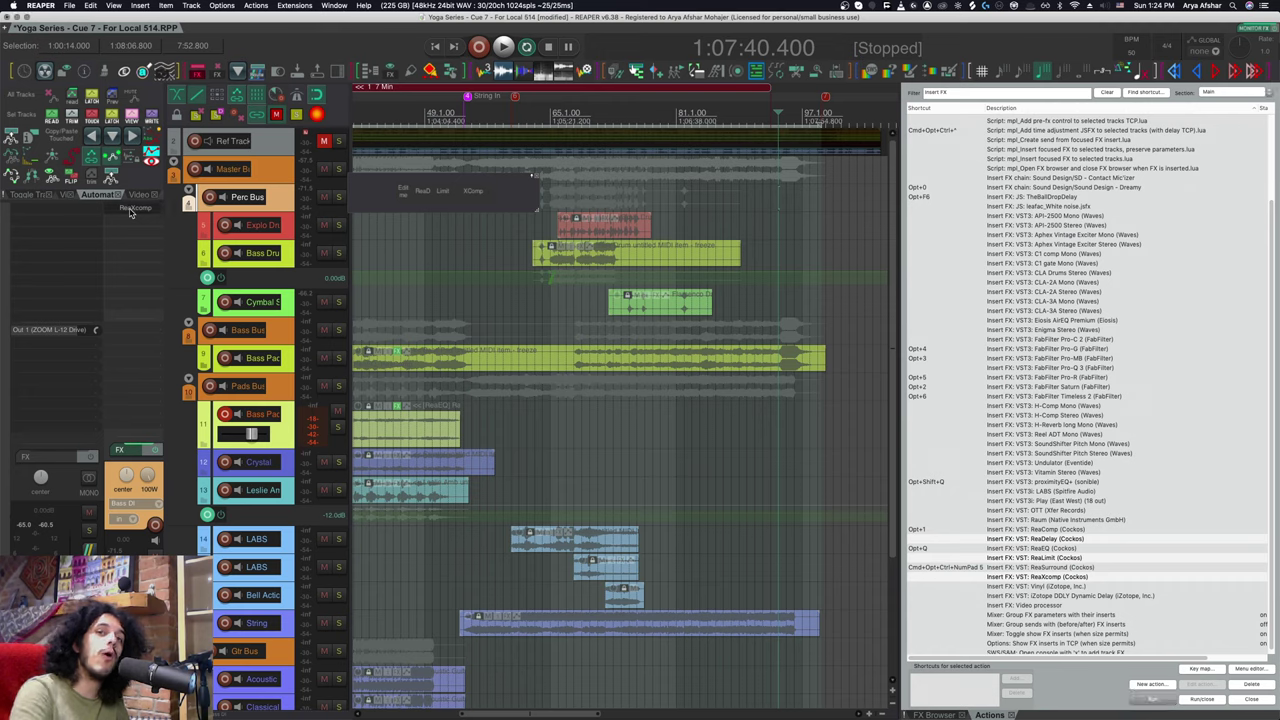
{"action": "key", "text": "super+s"}
{"action": "left_click", "coordinate": [130, 209]}
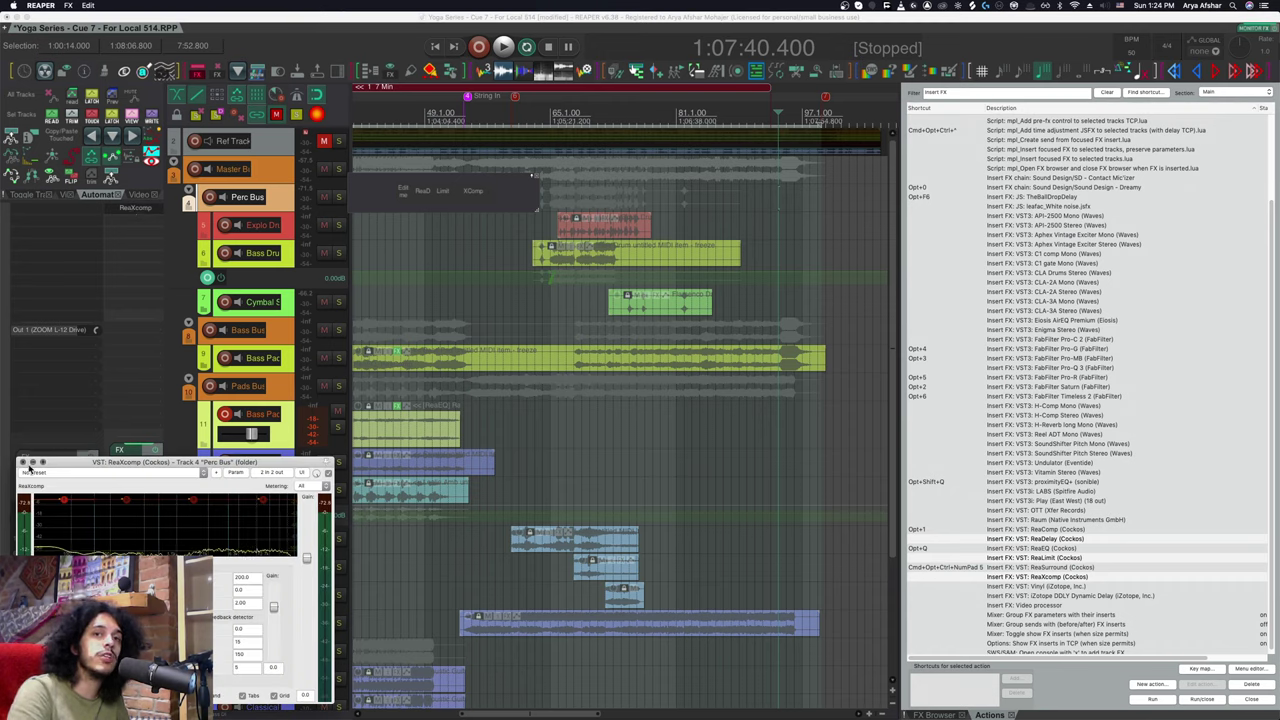
{"action": "left_click", "coordinate": [23, 462]}
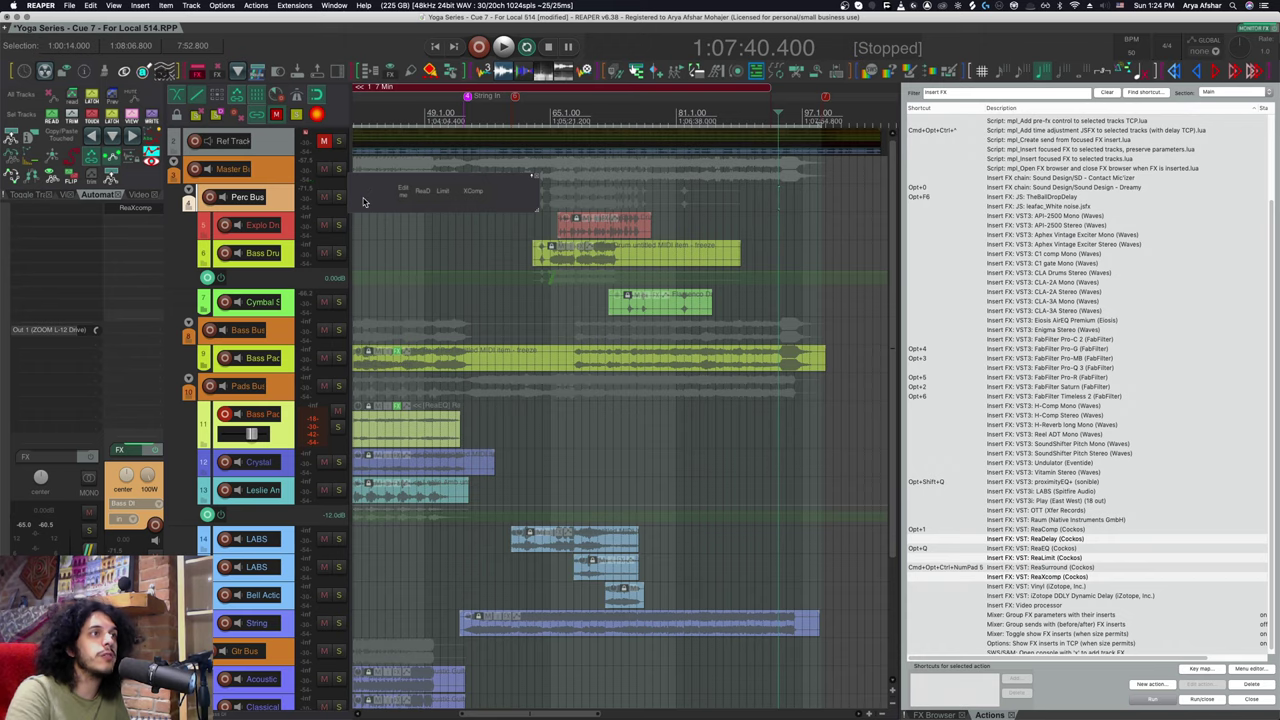
{"action": "right_click", "coordinate": [403, 193]}
{"action": "left_click", "coordinate": [440, 230]}
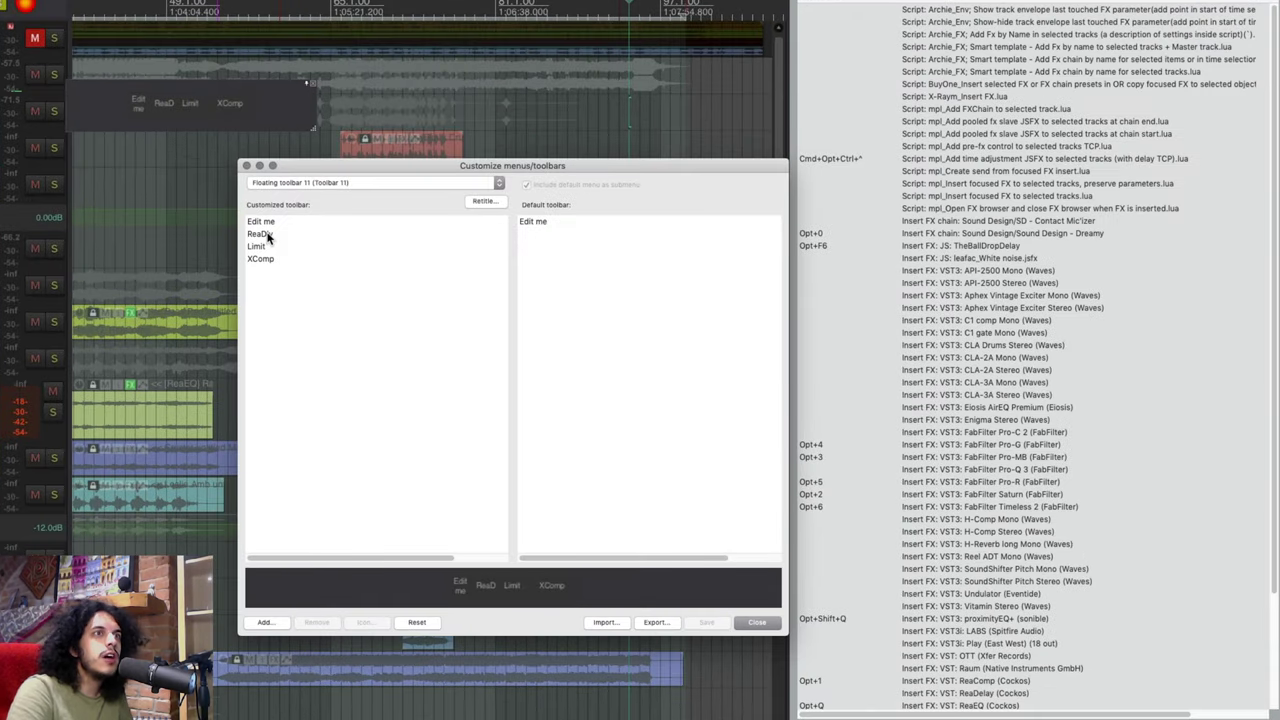
{"action": "left_click", "coordinate": [267, 236]}
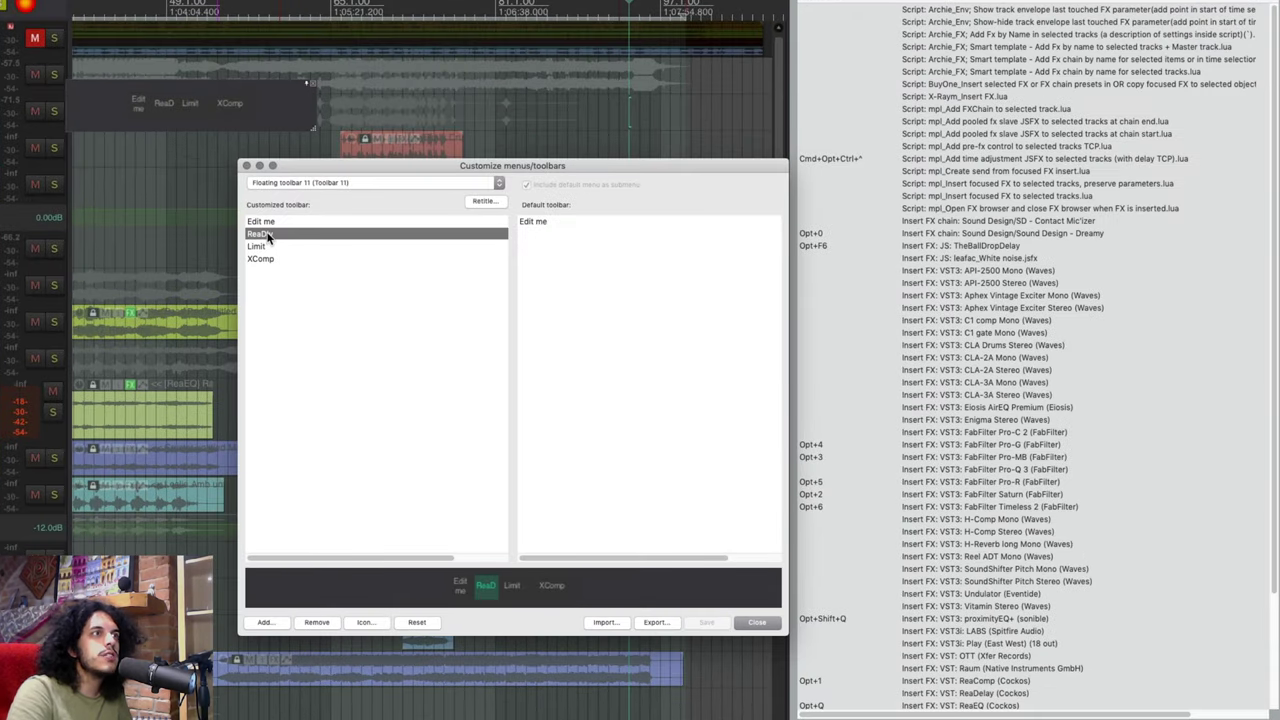
{"action": "left_click", "coordinate": [487, 590]}
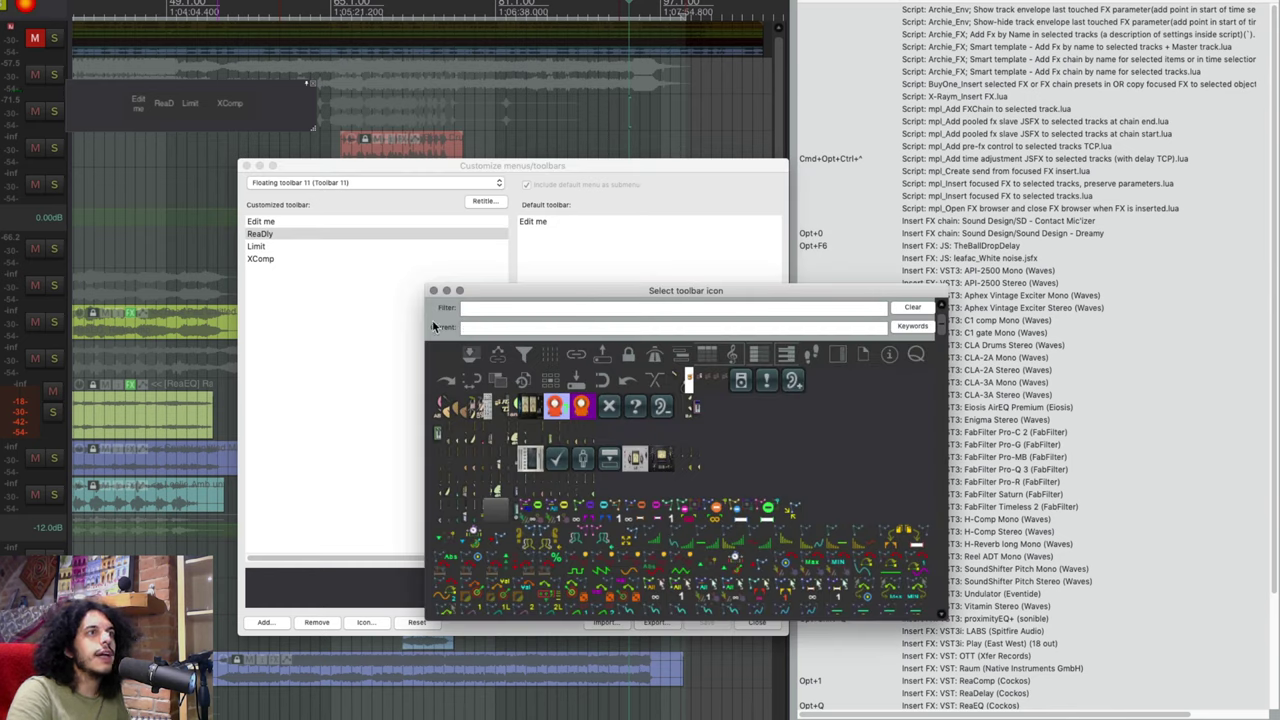
{"action": "left_click", "coordinate": [433, 290]}
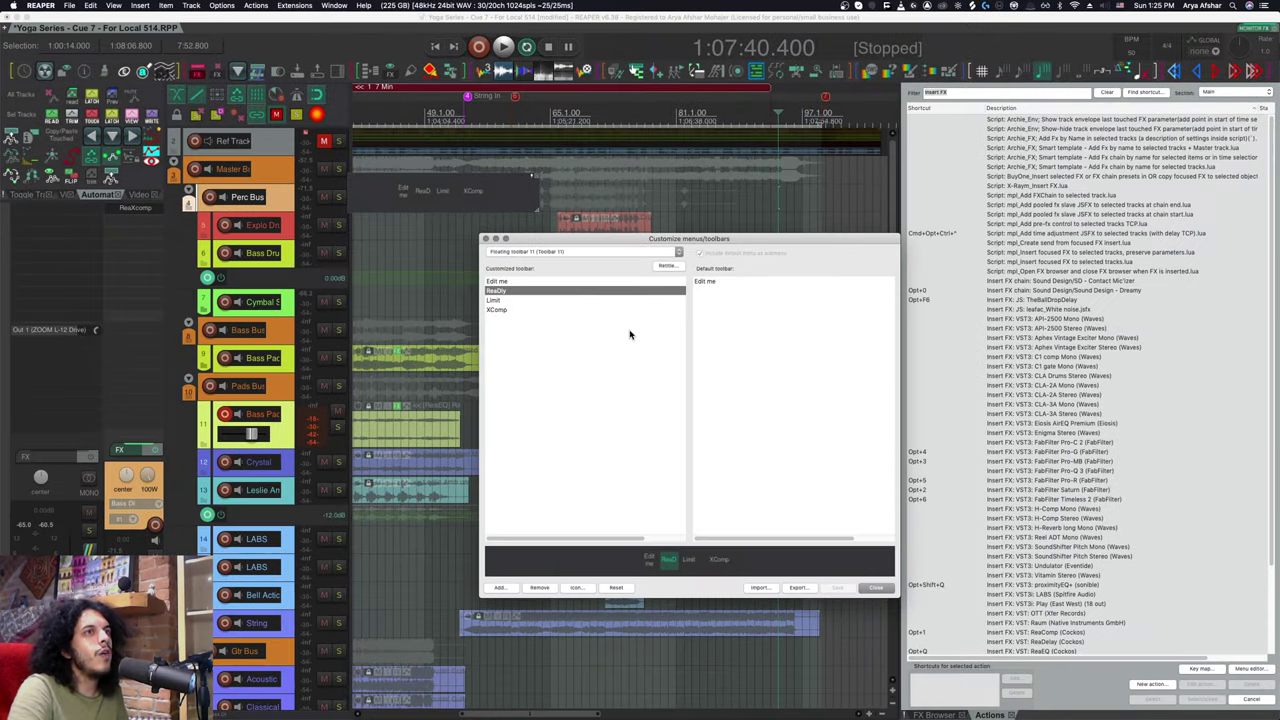
{"action": "key", "text": "Escape"}
{"action": "left_click", "coordinate": [288, 545]}
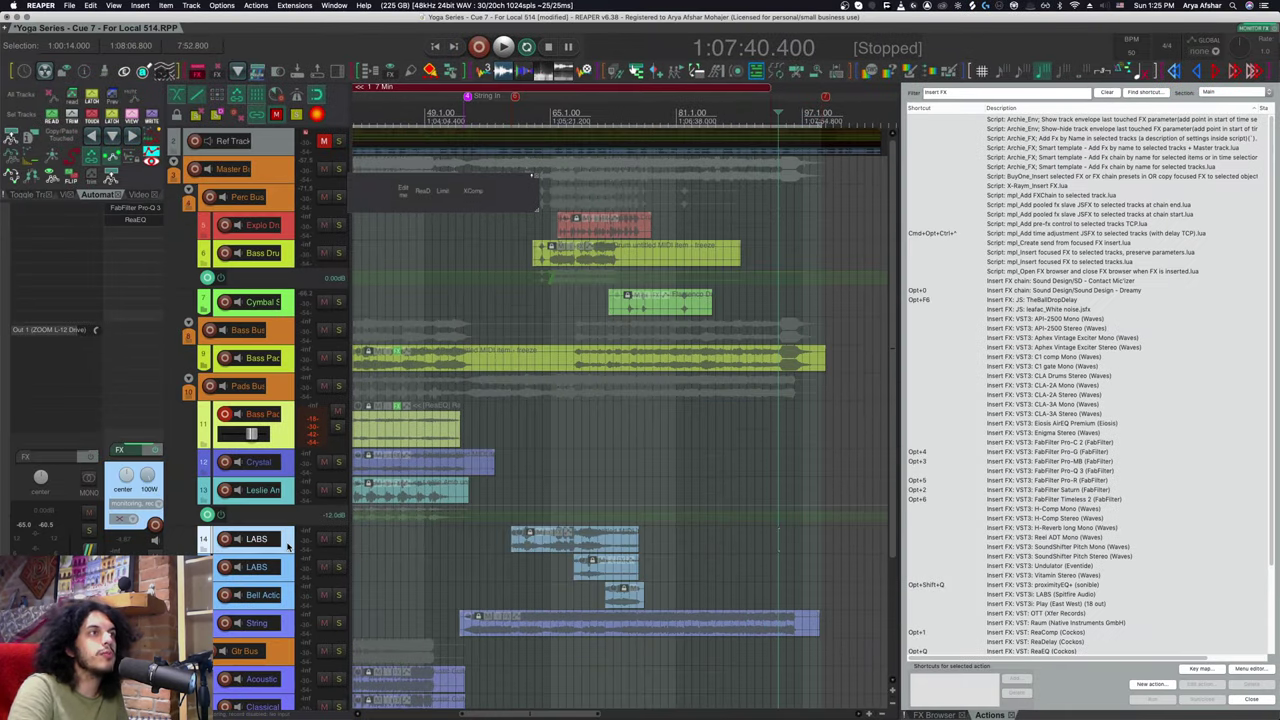
{"action": "key", "text": "t"}
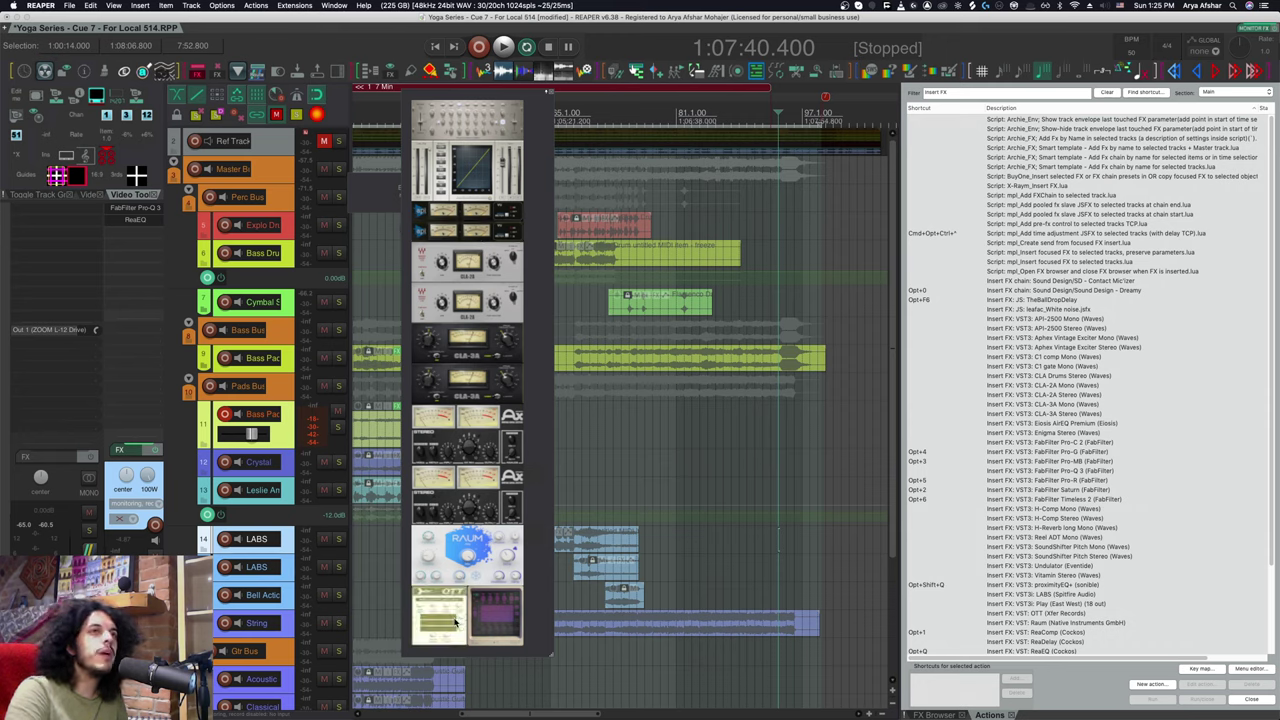
{"action": "scroll", "coordinate": [300, 605], "scroll_direction": "down", "scroll_amount": 5}
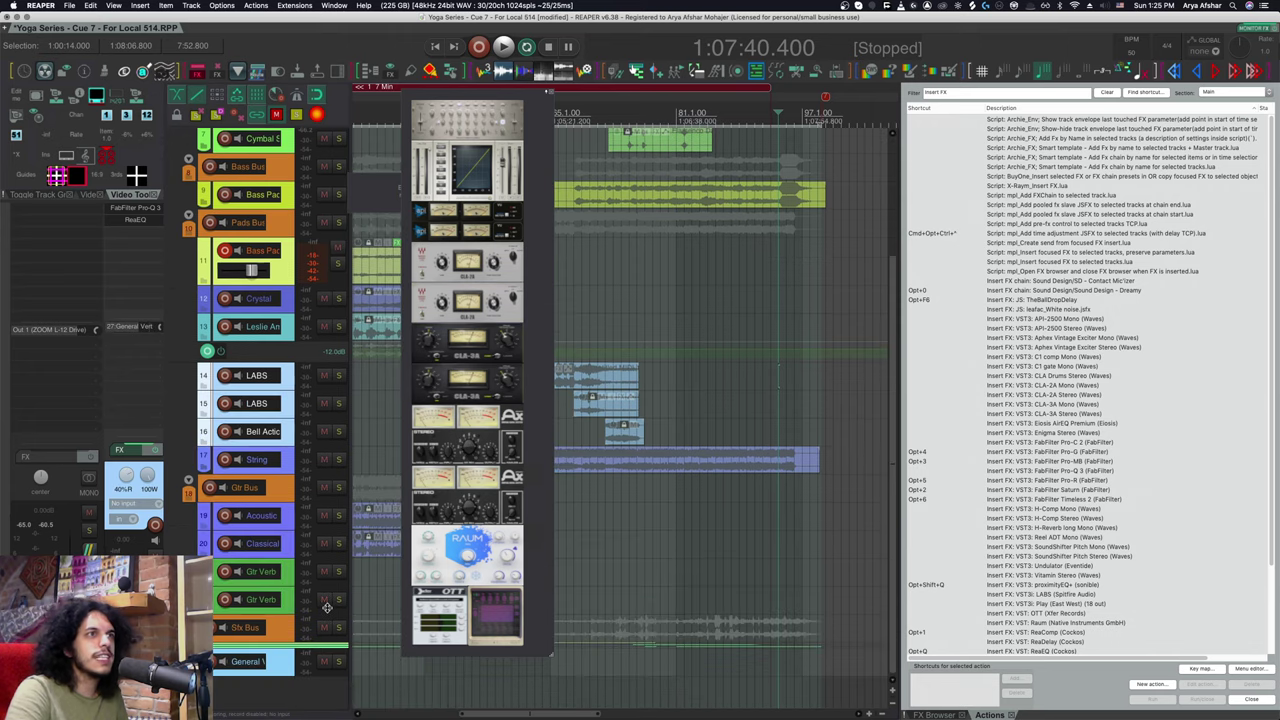
{"action": "left_click", "coordinate": [292, 600]}
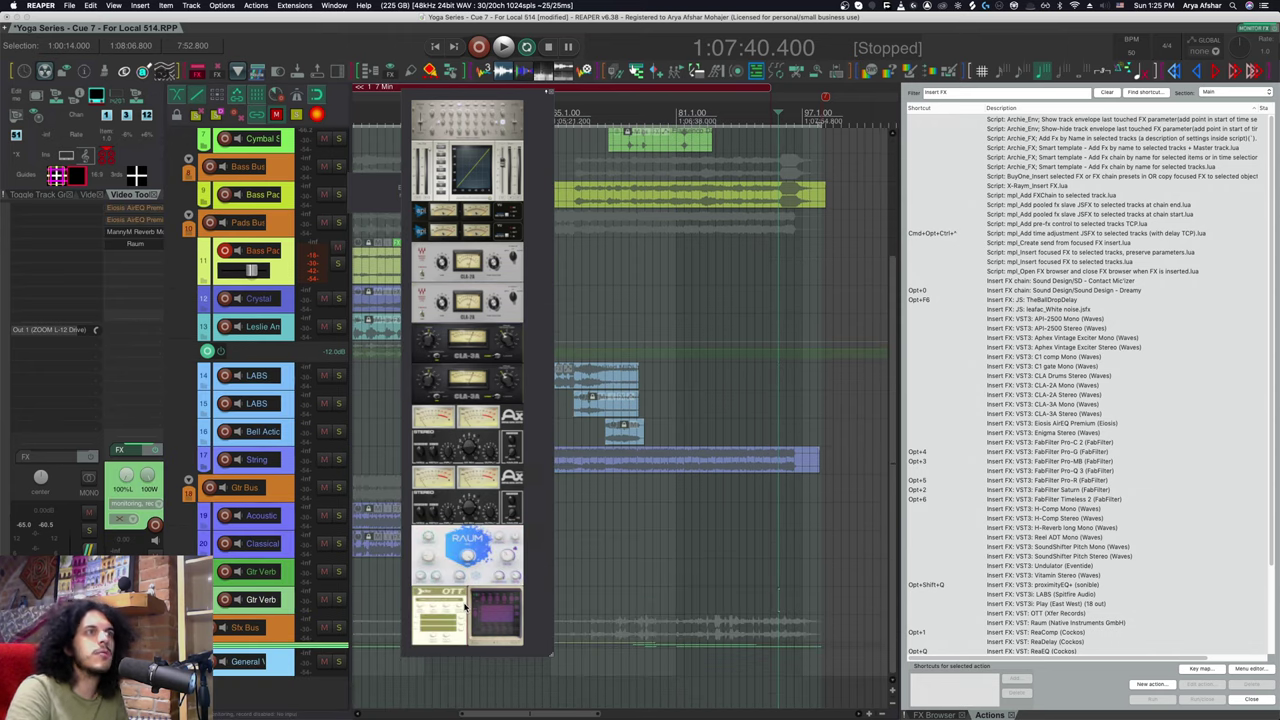
{"action": "left_click", "coordinate": [290, 547]}
{"action": "left_click", "coordinate": [290, 549]}
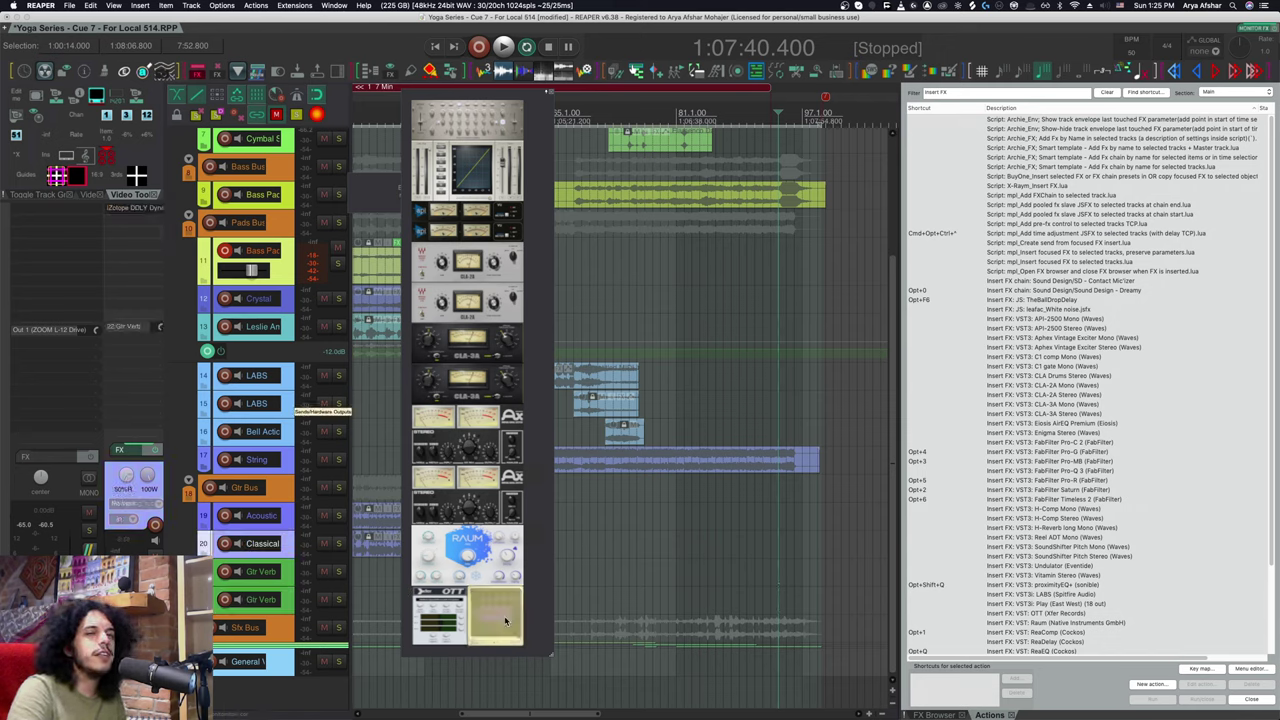
{"action": "left_click", "coordinate": [284, 491]}
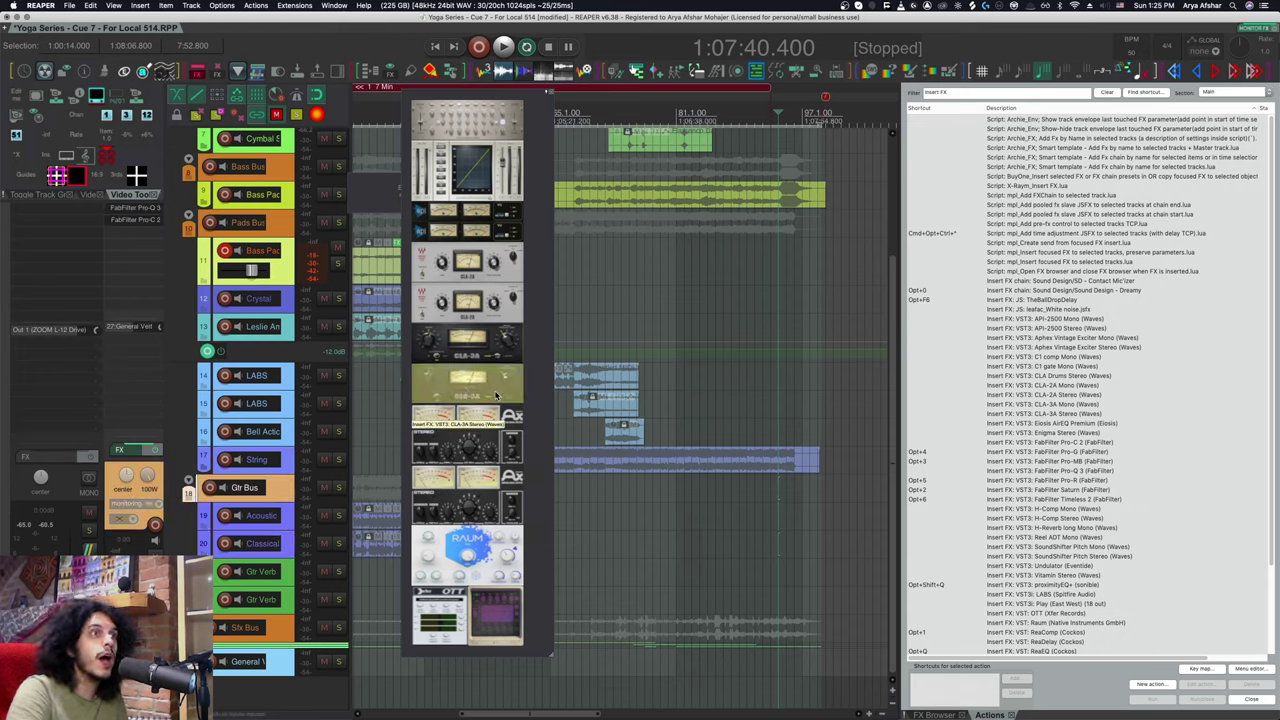
{"action": "left_click", "coordinate": [495, 396]}
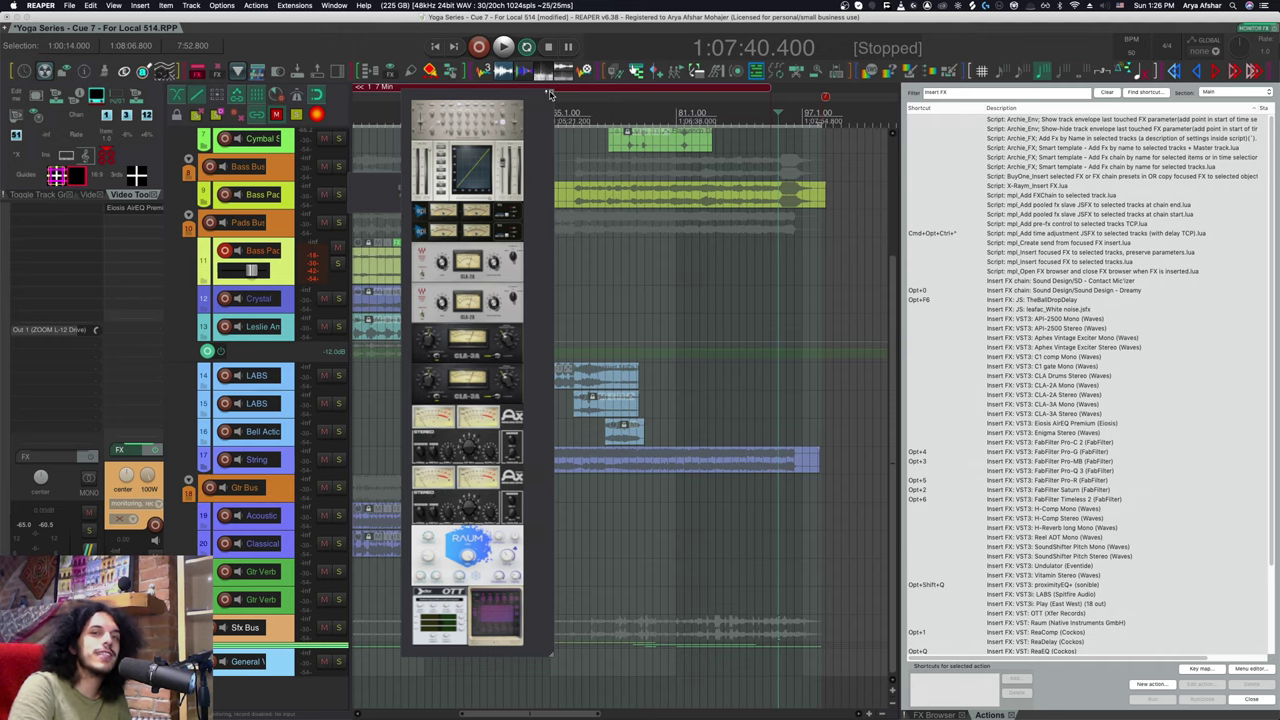
{"action": "scroll", "coordinate": [540, 180], "scroll_direction": "up", "scroll_amount": 3}
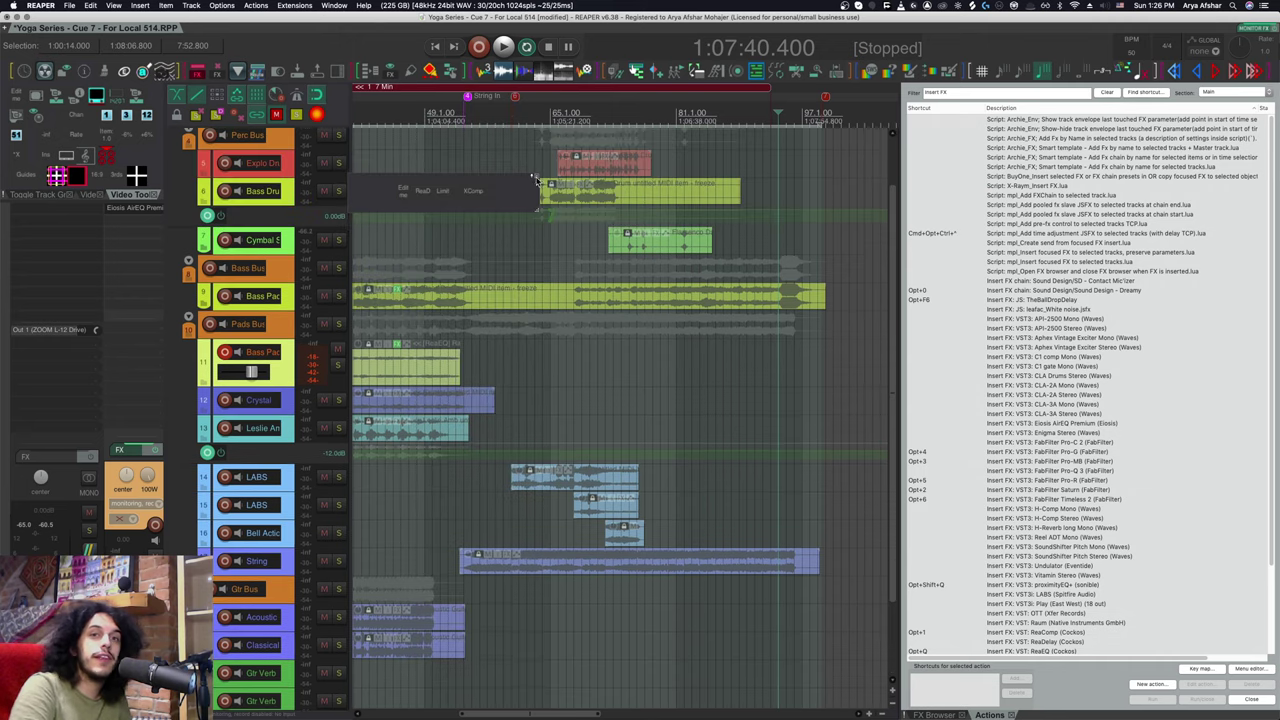
{"action": "left_click", "coordinate": [288, 248]}
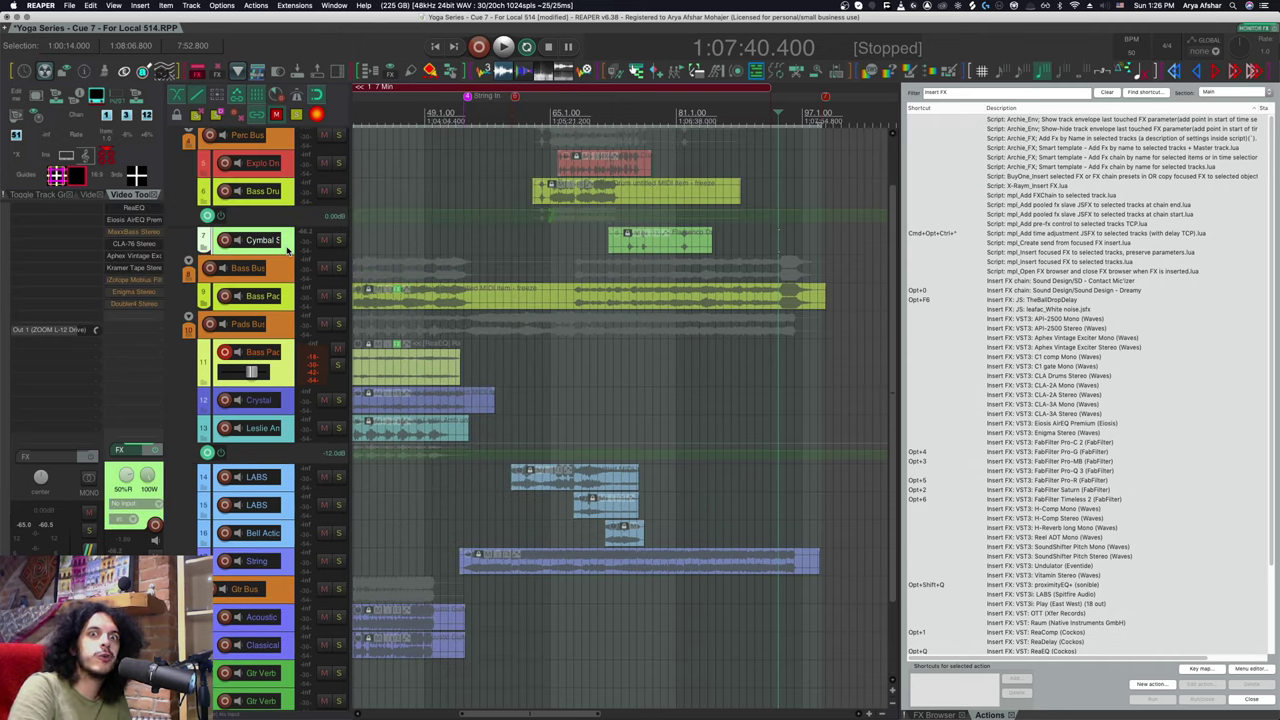